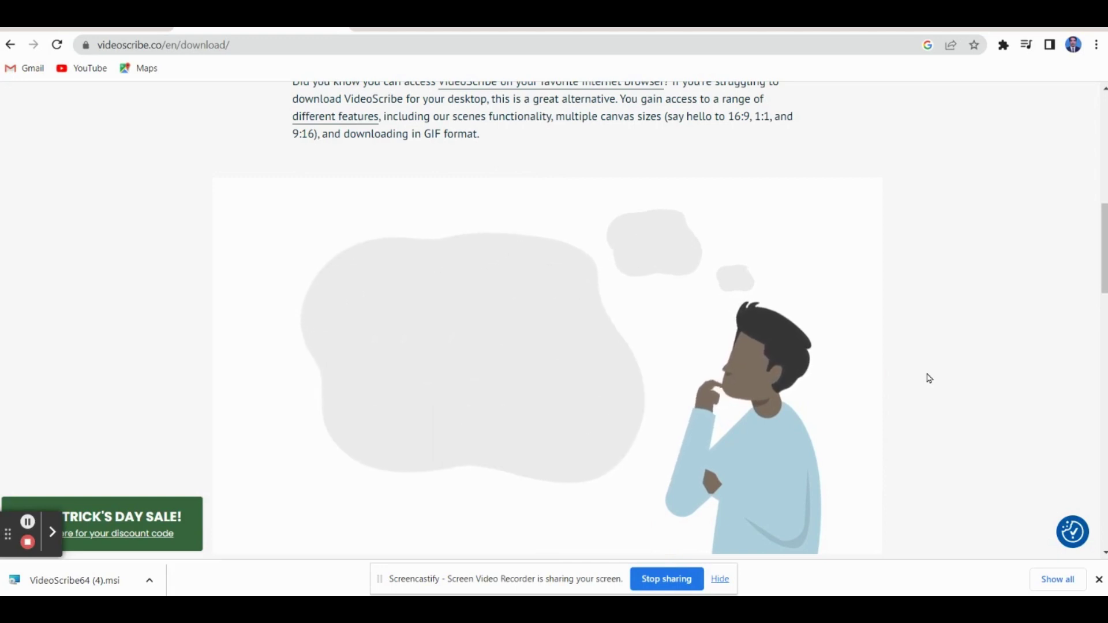
# Step: Return to the videoscribe search results and open the Download VideoScribe result
pyautogui.scroll(1, 929, 378)
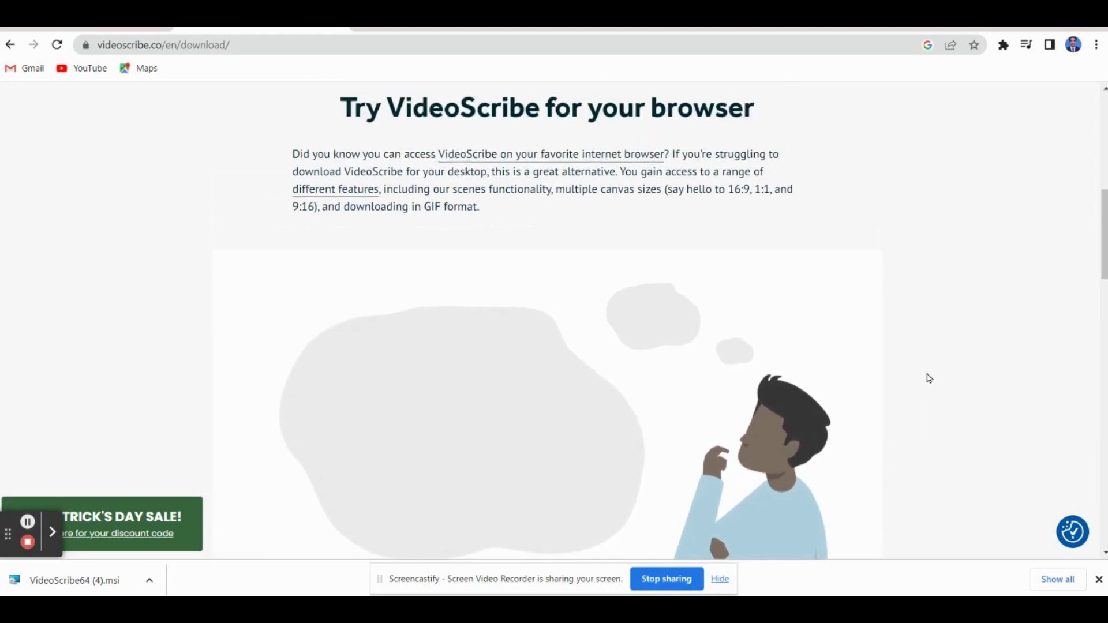
pyautogui.scroll(1, 928, 378)
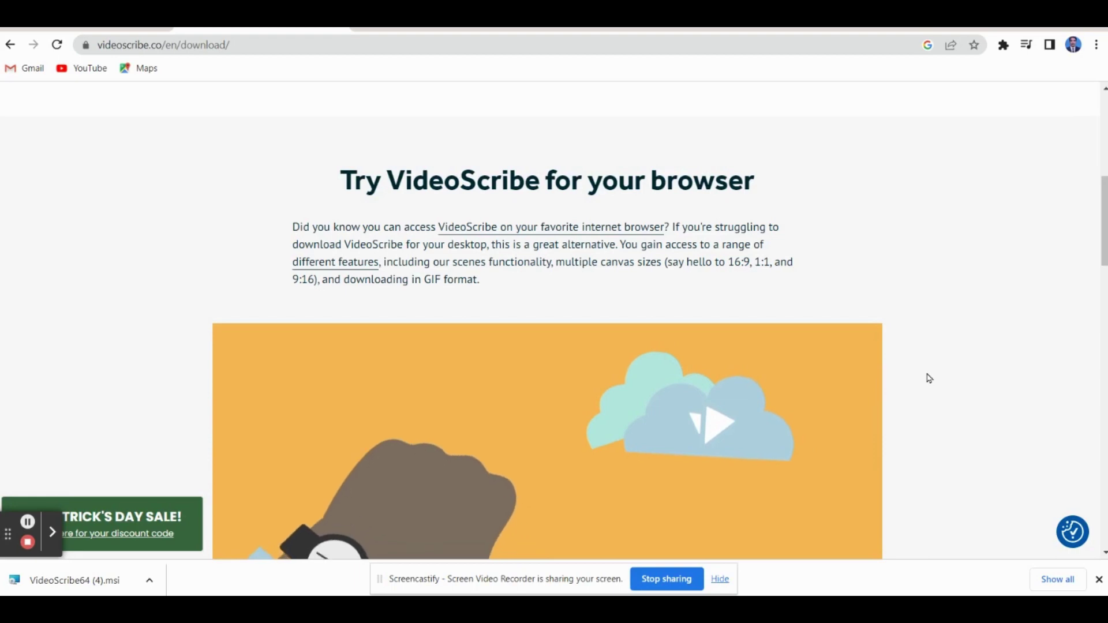
pyautogui.scroll(3, 929, 378)
pyautogui.scroll(3, 928, 378)
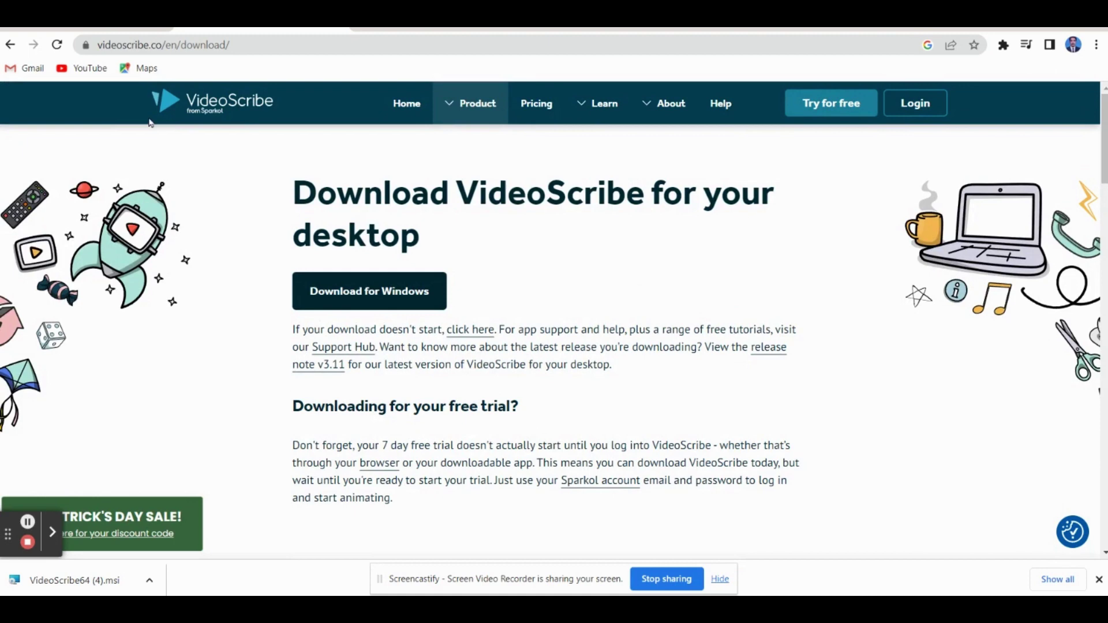
pyautogui.click(10, 45)
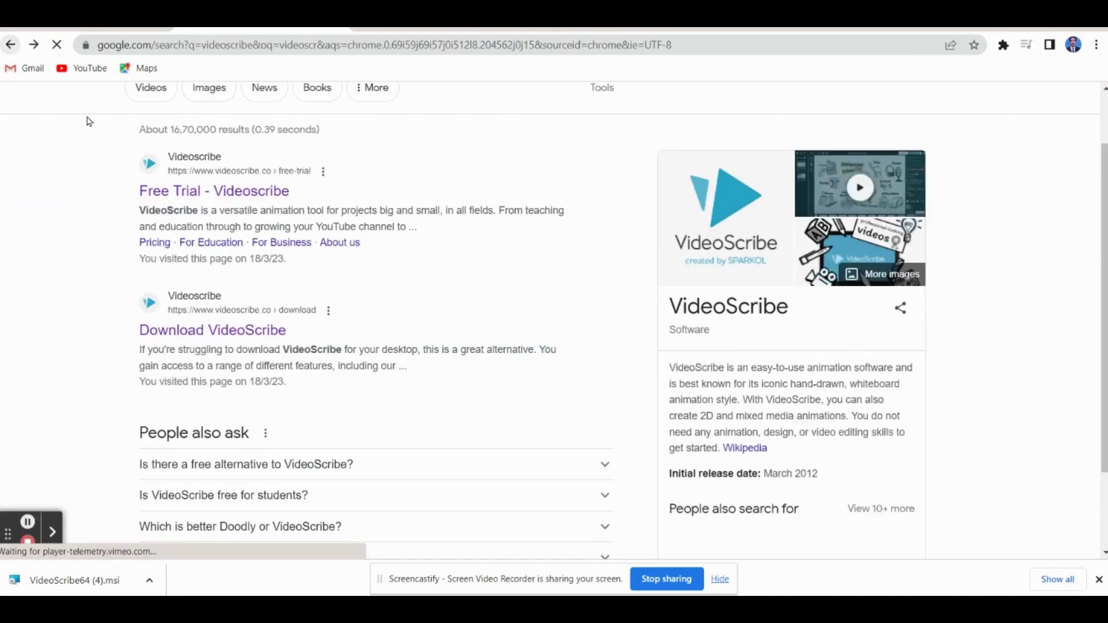
pyautogui.scroll(1, 166, 266)
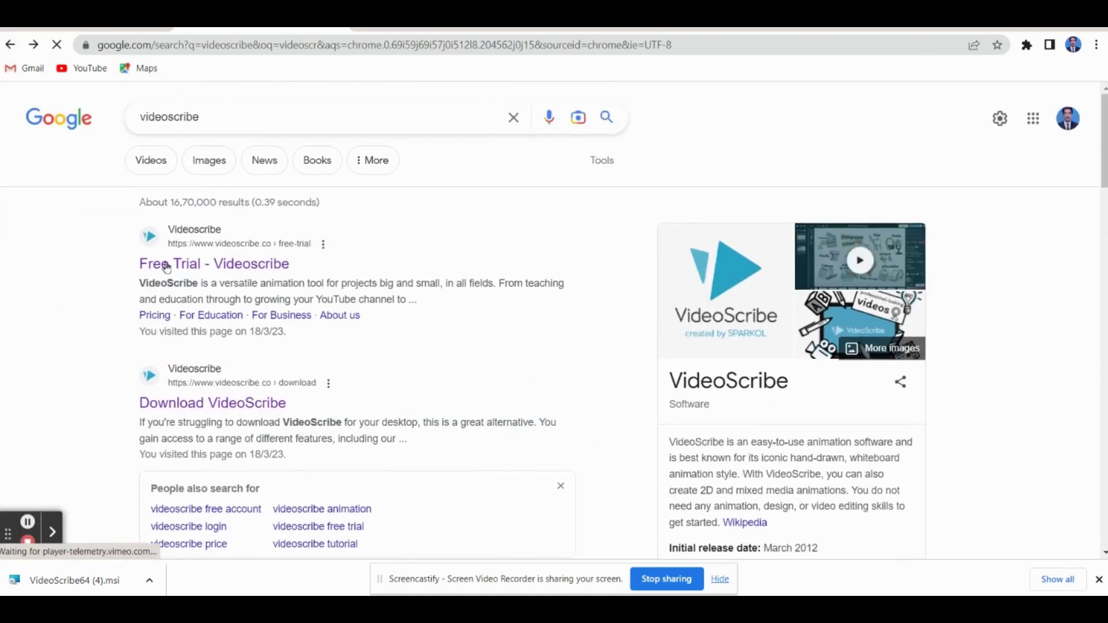
pyautogui.click(242, 124)
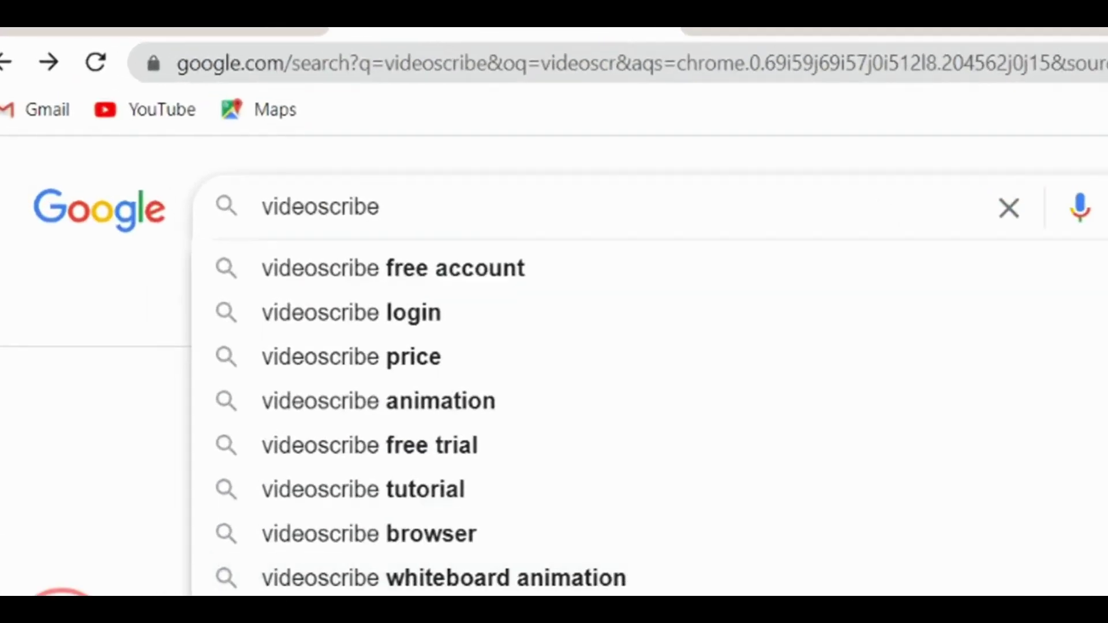
pyautogui.press('Escape')
pyautogui.scroll(-2, 554, 462)
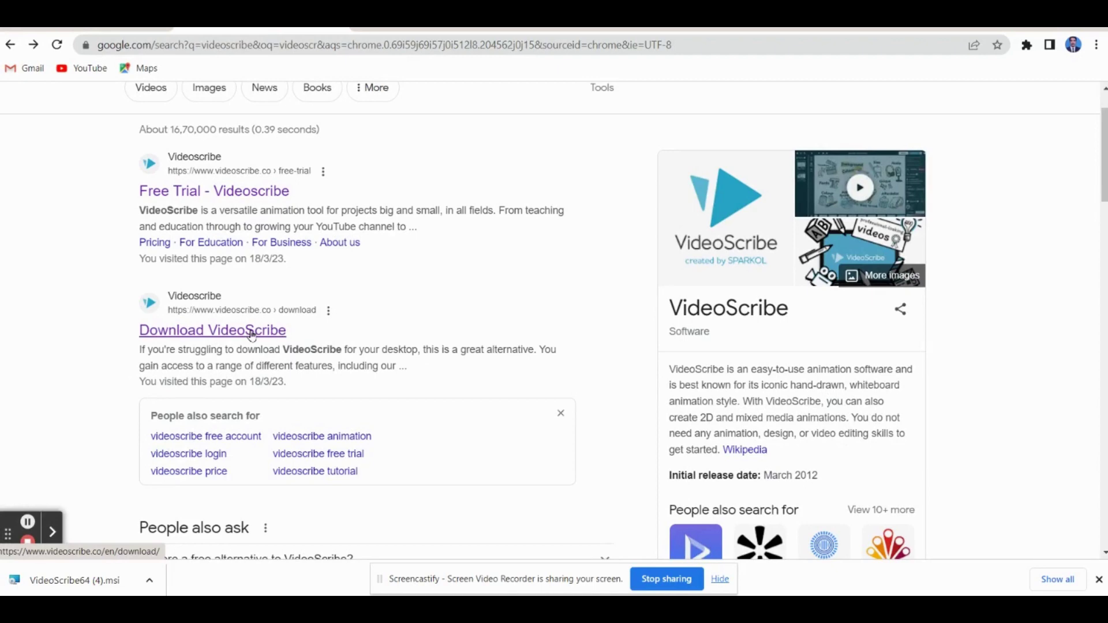
pyautogui.click(253, 334)
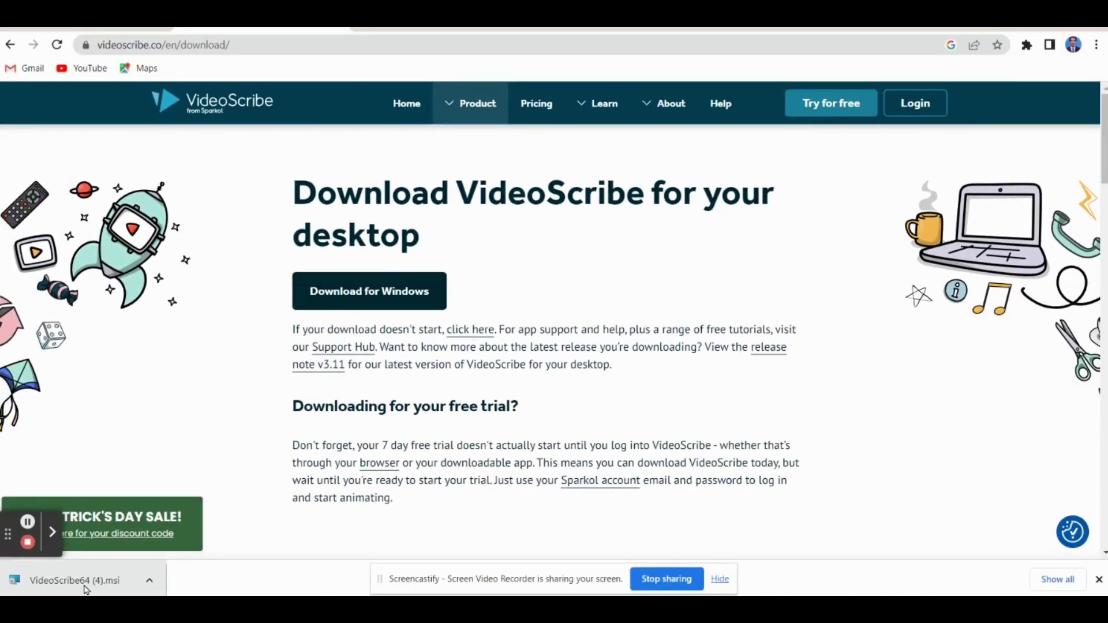
# Step: Run the downloaded VideoScribe64 (4).msi installer and complete the setup wizard using the Modify option
pyautogui.click(85, 581)
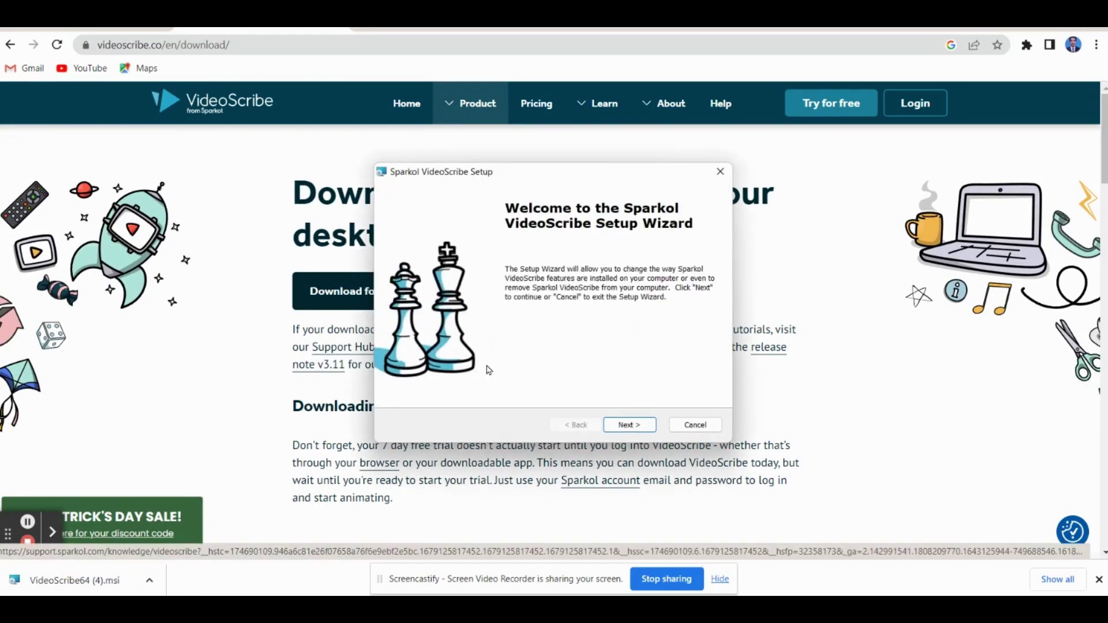
pyautogui.click(628, 426)
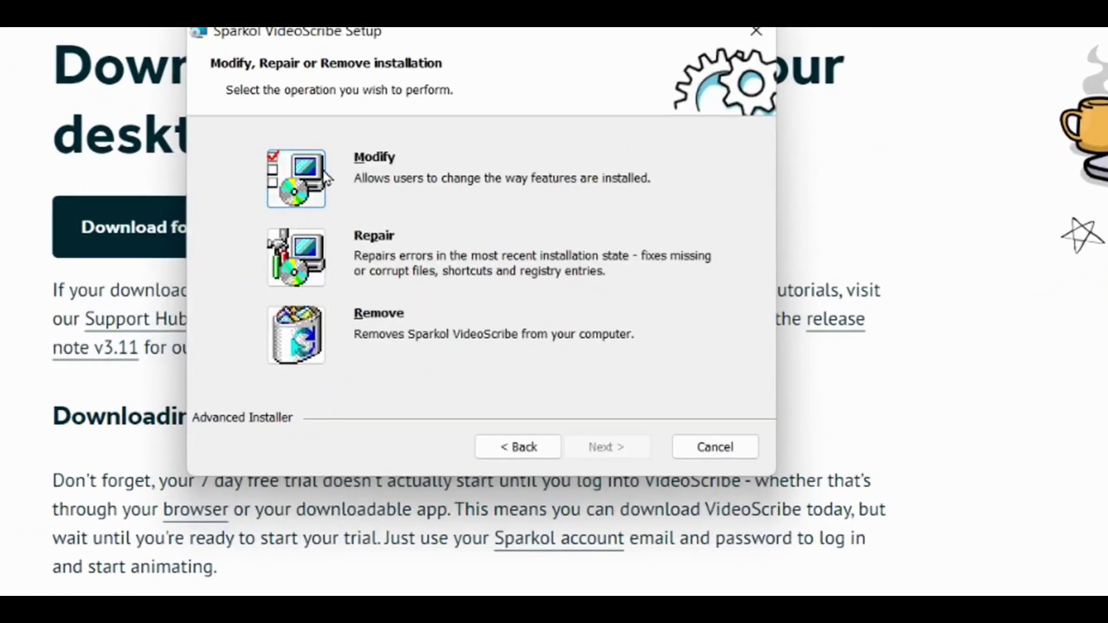
pyautogui.click(300, 176)
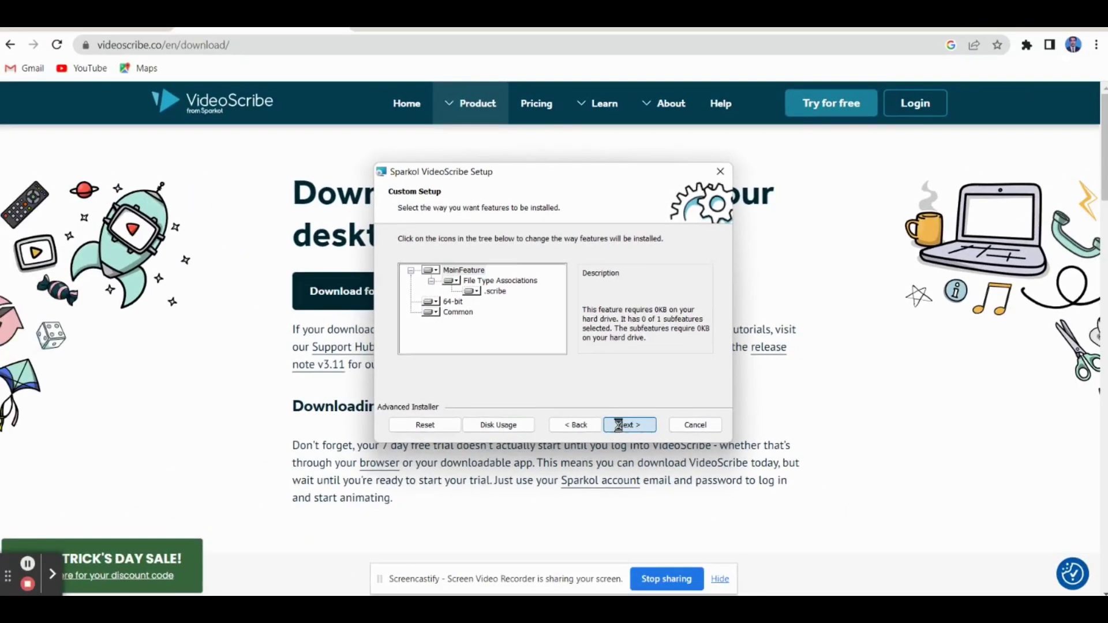
pyautogui.click(613, 430)
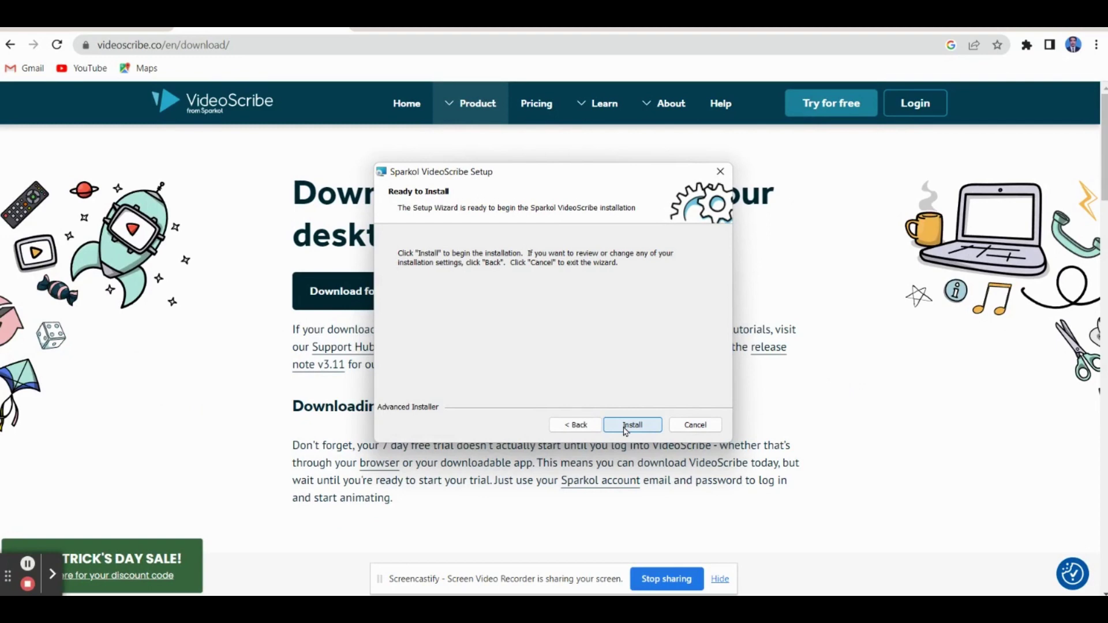
pyautogui.click(629, 426)
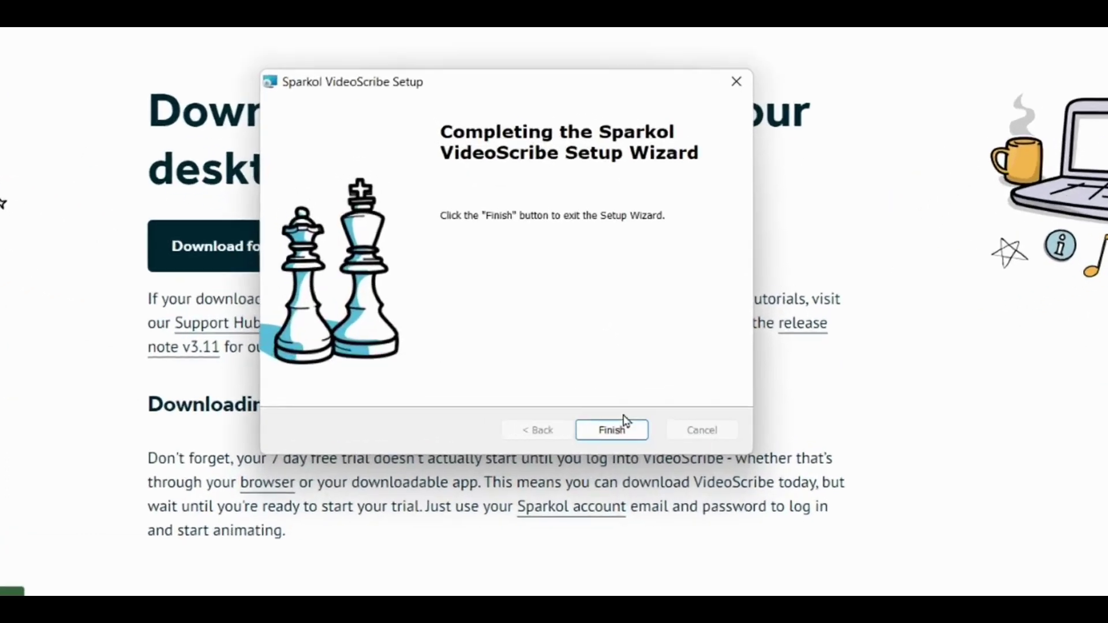
pyautogui.click(602, 434)
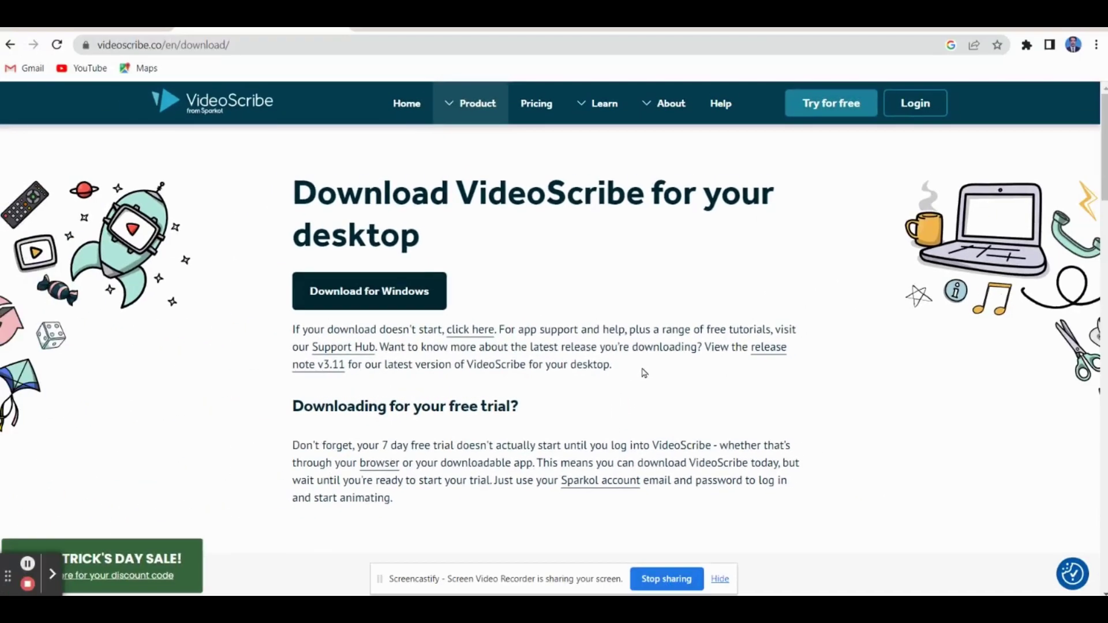
# Step: Switch to the desktop, launch VideoScribe and log in with the filled-in account credentials
pyautogui.scroll(-8, 637, 369)
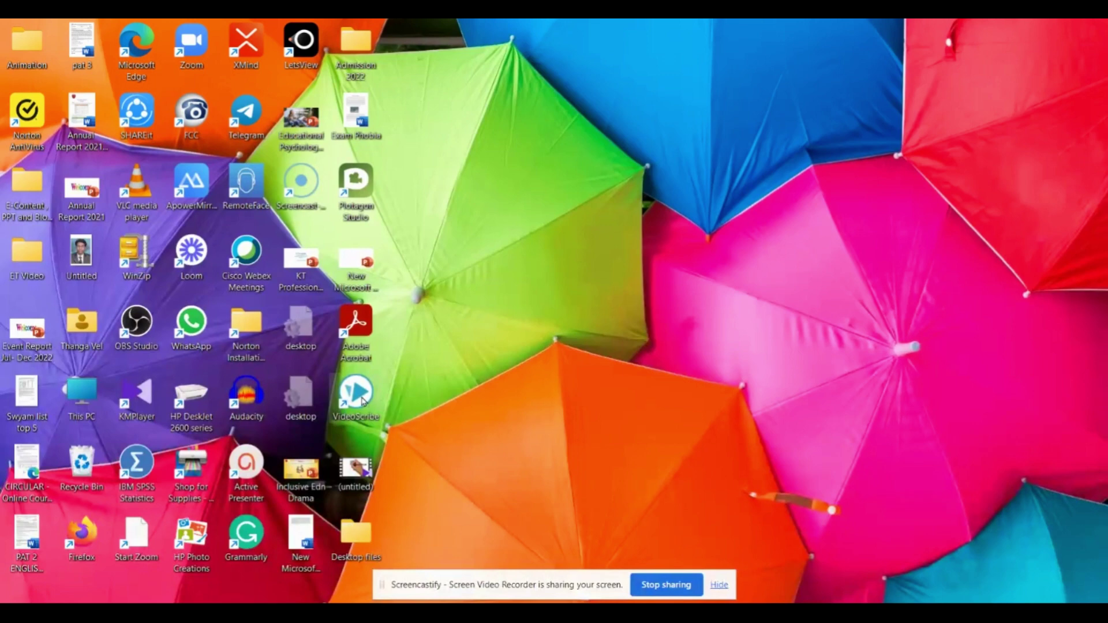
pyautogui.doubleClick(362, 401)
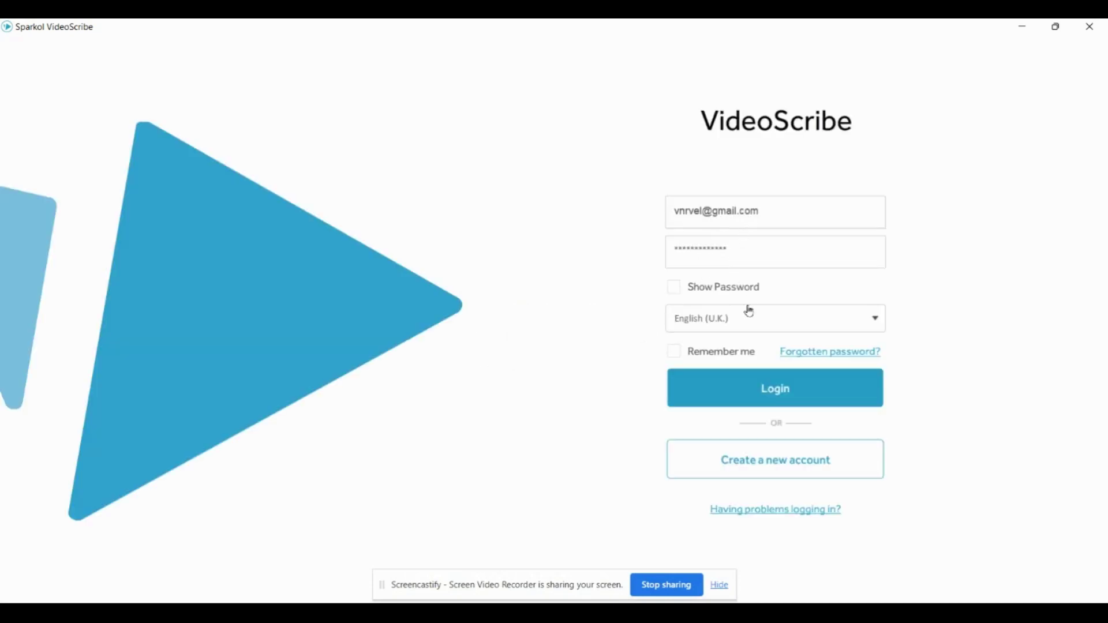
pyautogui.click(775, 394)
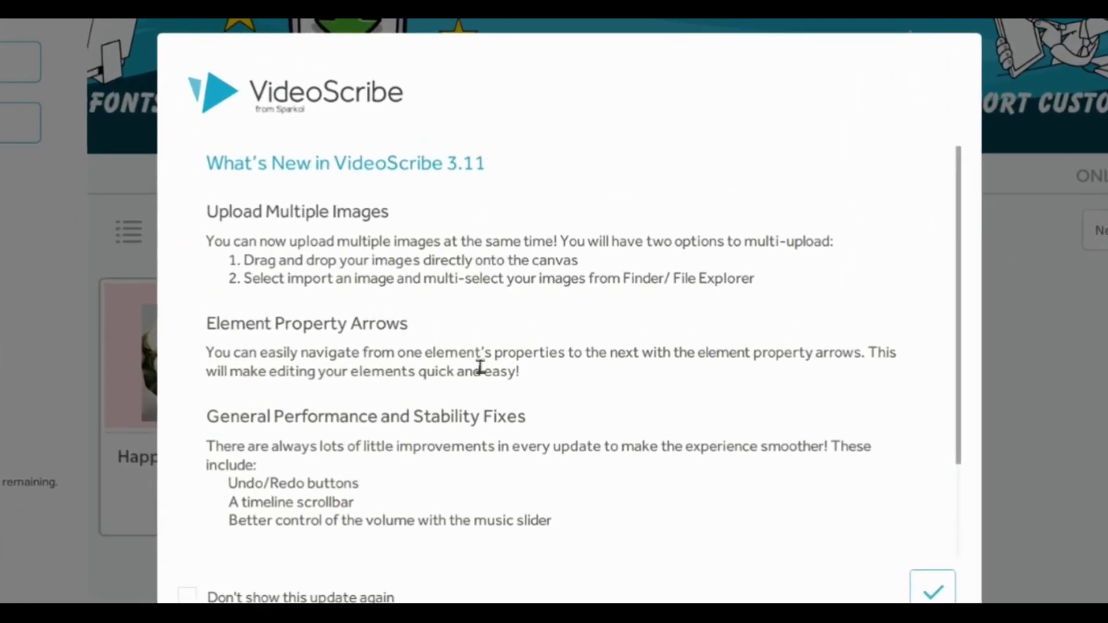
# Step: Read through the What's New in VideoScribe 3.11 notice and close it
pyautogui.scroll(-3, 479, 367)
pyautogui.scroll(3, 479, 367)
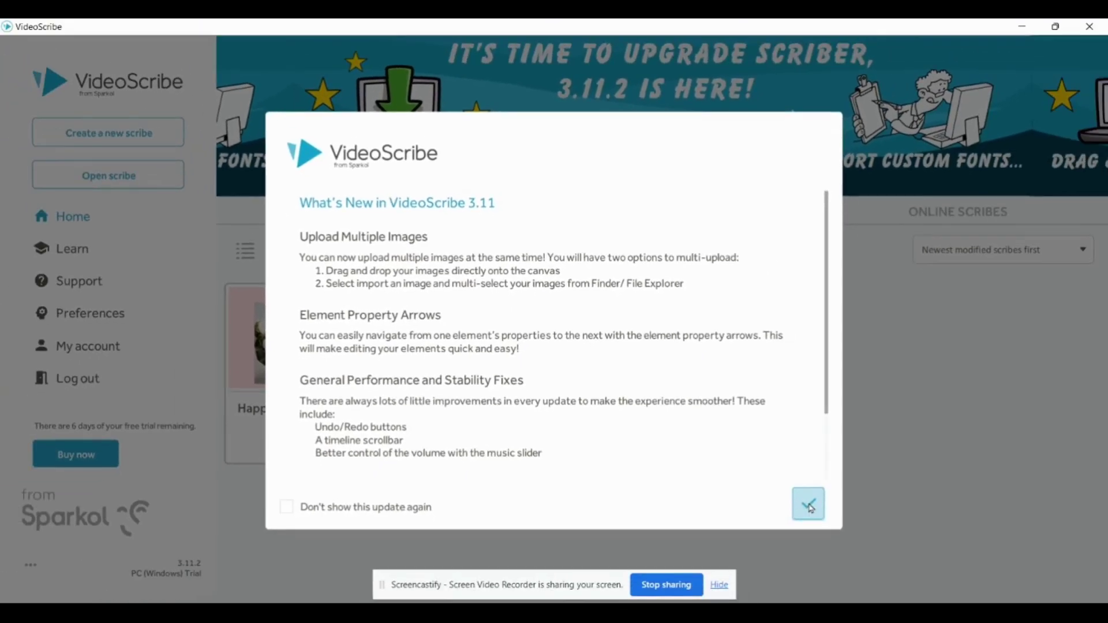
pyautogui.click(920, 582)
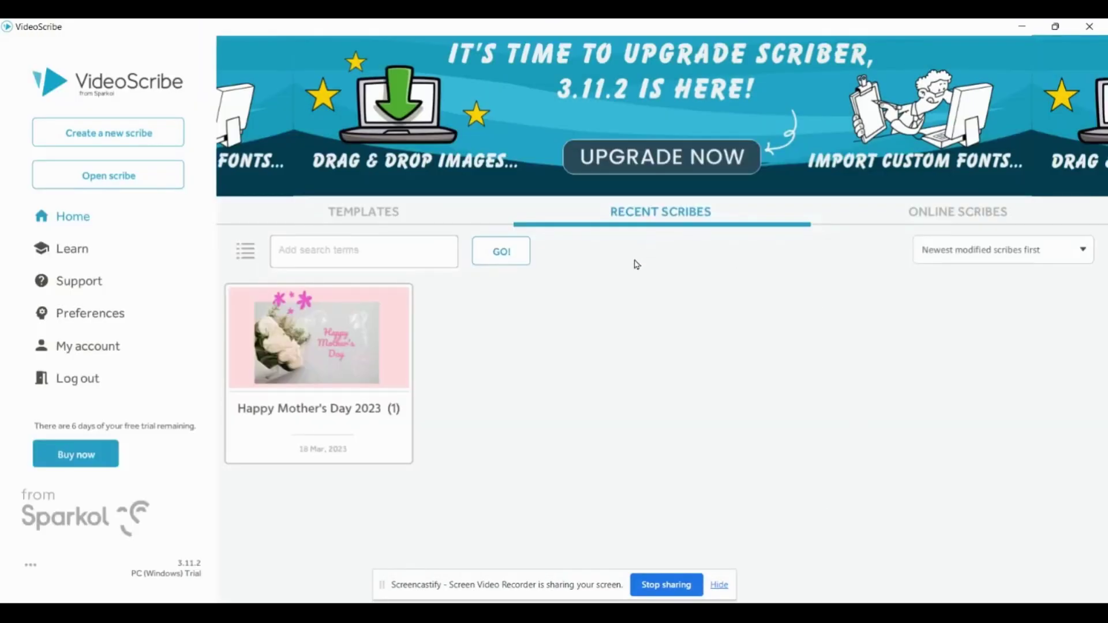
# Step: Create a new scribe and enter "How to create animated video?" as a new text element
pyautogui.click(387, 215)
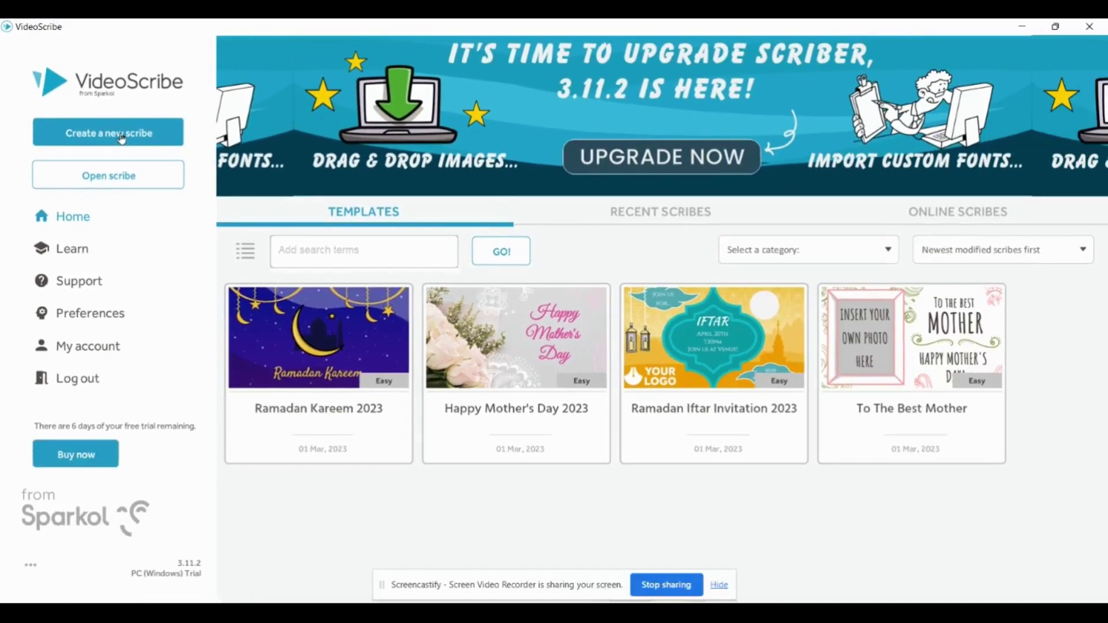
pyautogui.click(122, 139)
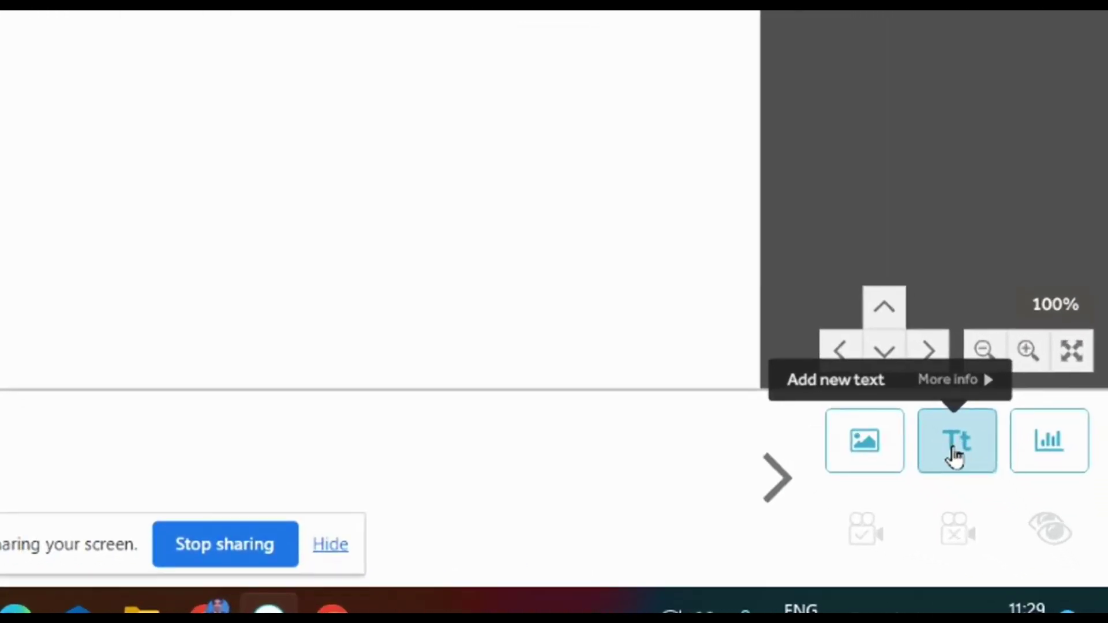
pyautogui.click(955, 455)
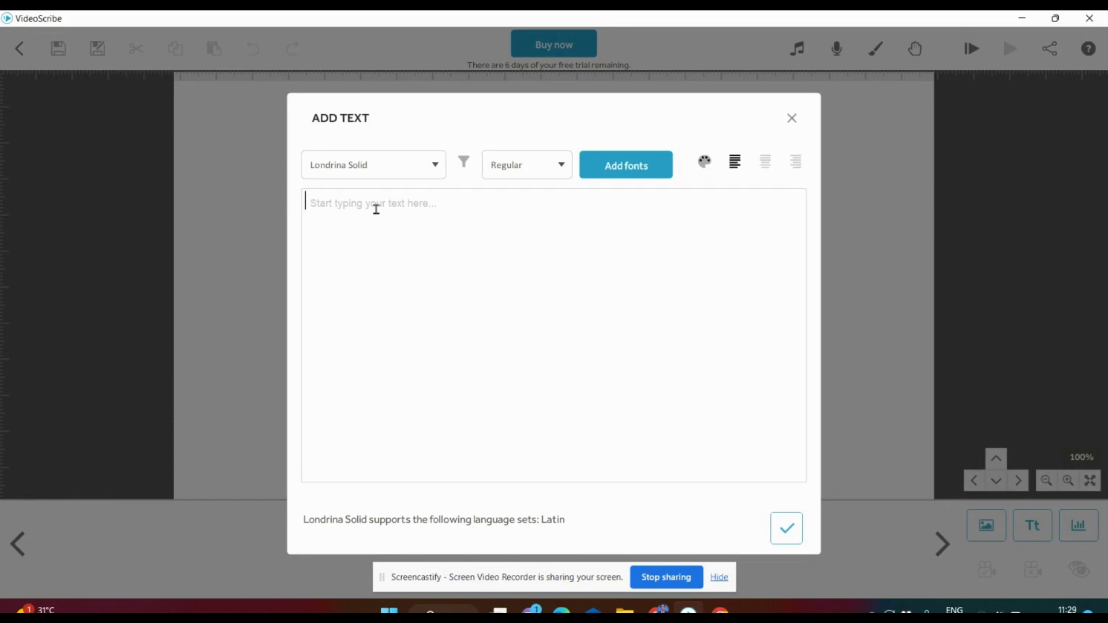
pyautogui.write('How to create')
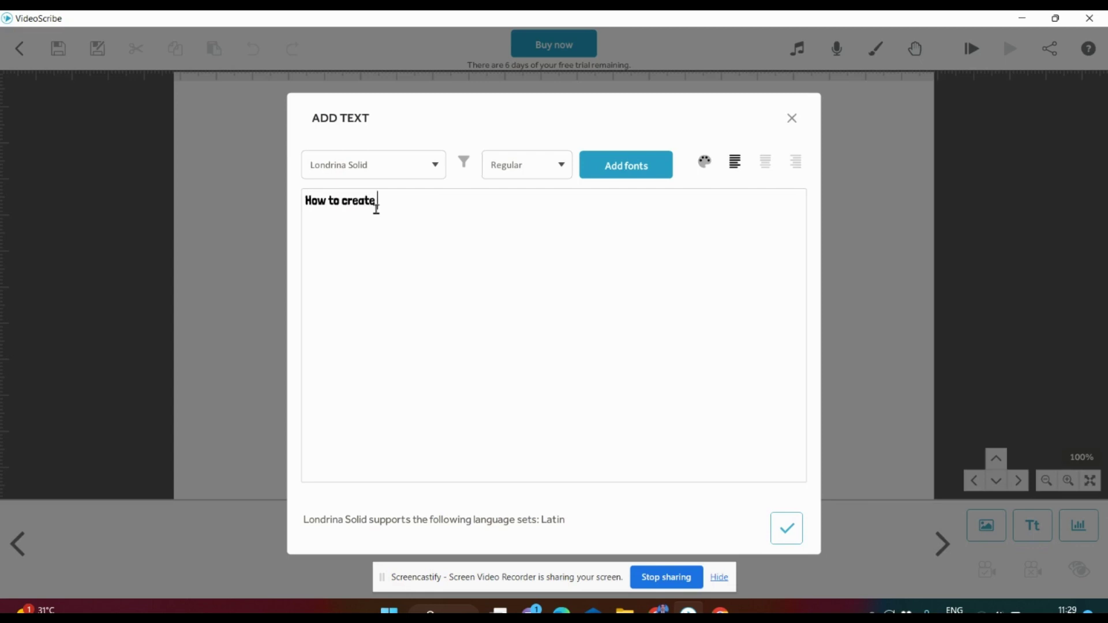
pyautogui.write(' animated video?')
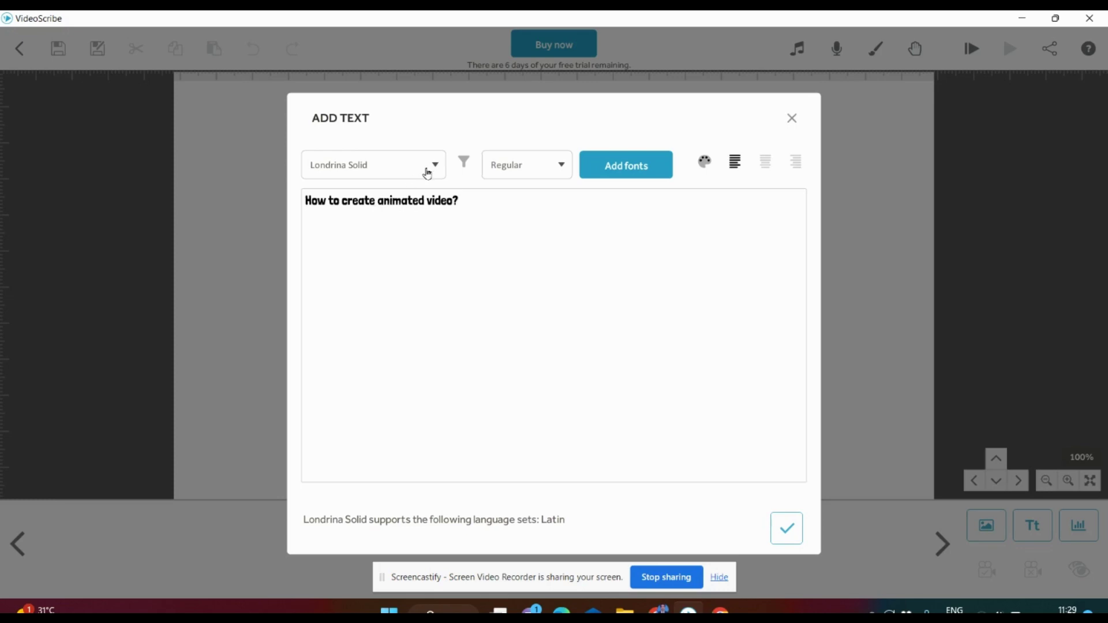
pyautogui.click(432, 167)
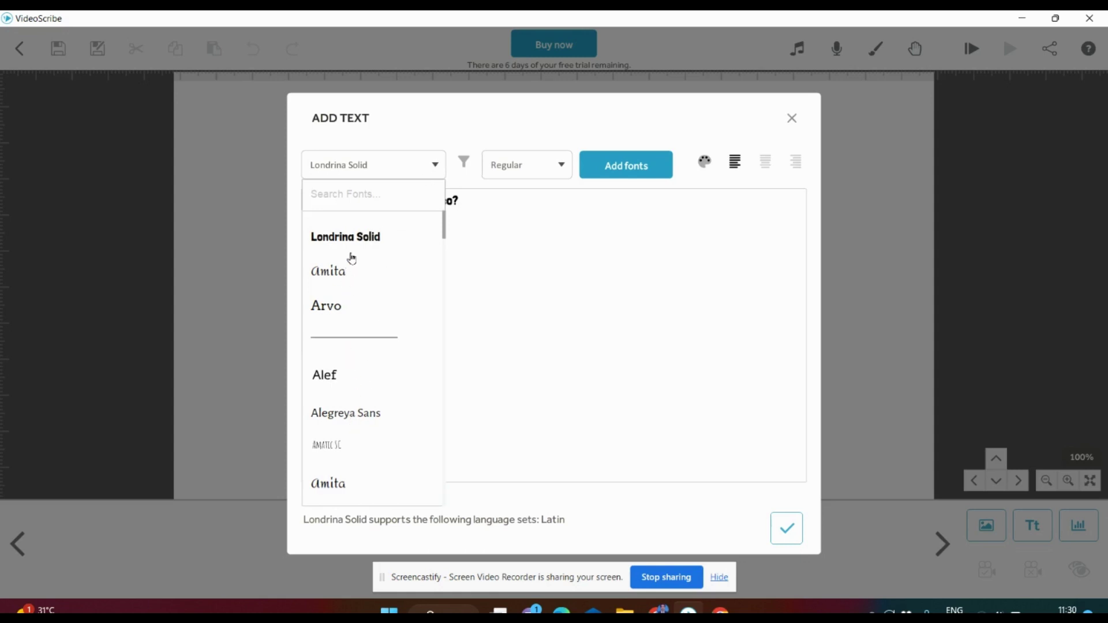
pyautogui.click(510, 249)
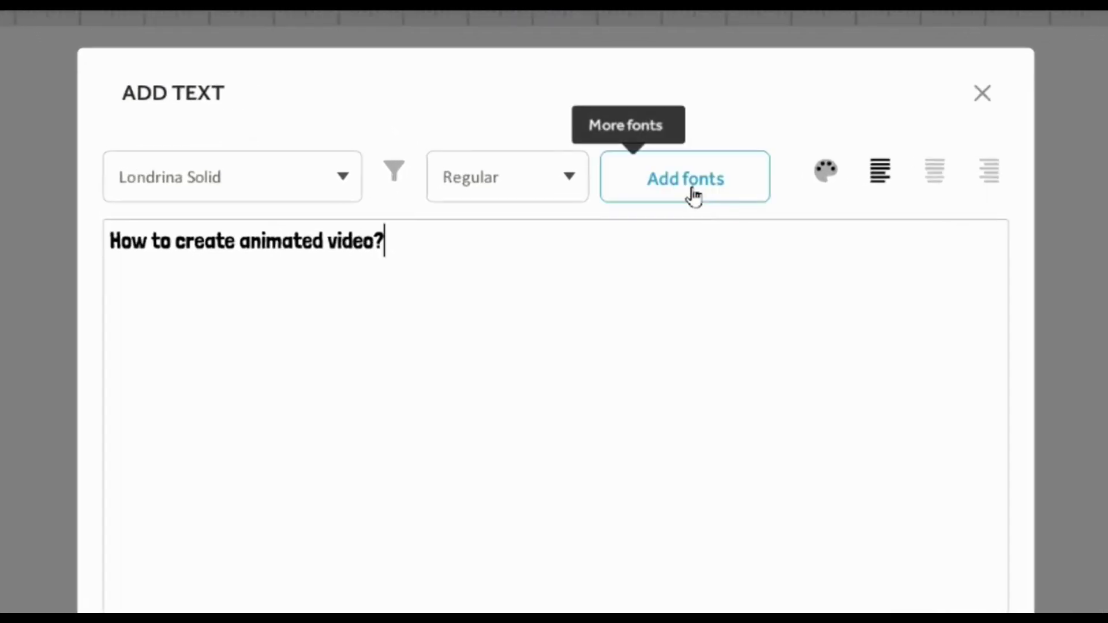
pyautogui.click(695, 194)
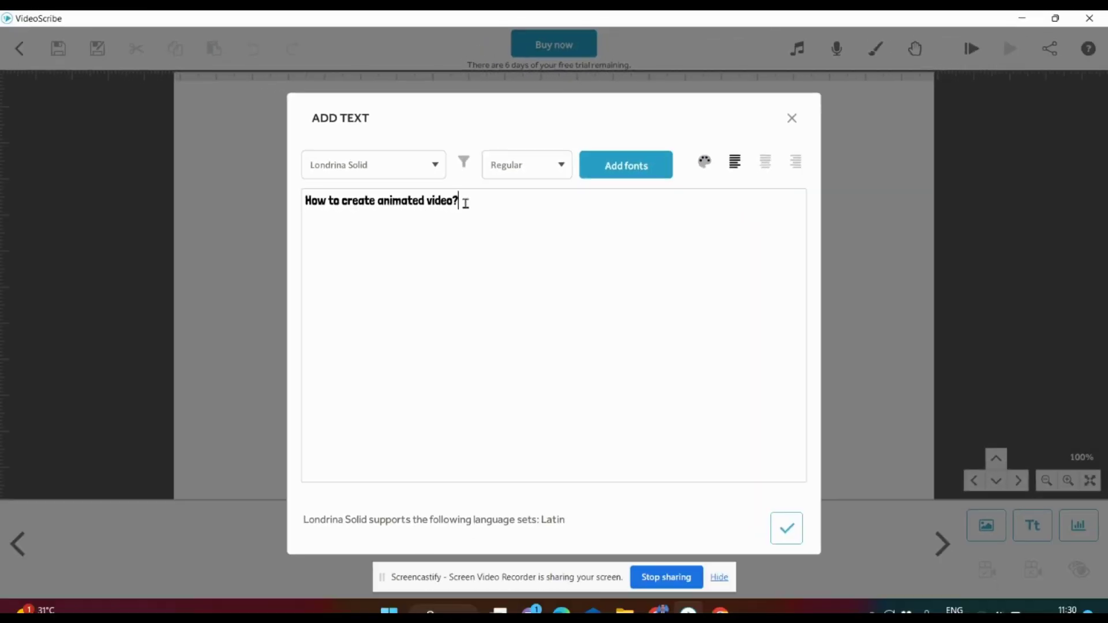
# Step: Colour the entire text pink (#ee3483) and place it on the canvas
pyautogui.moveTo(397, 245); pyautogui.dragTo(61, 264)
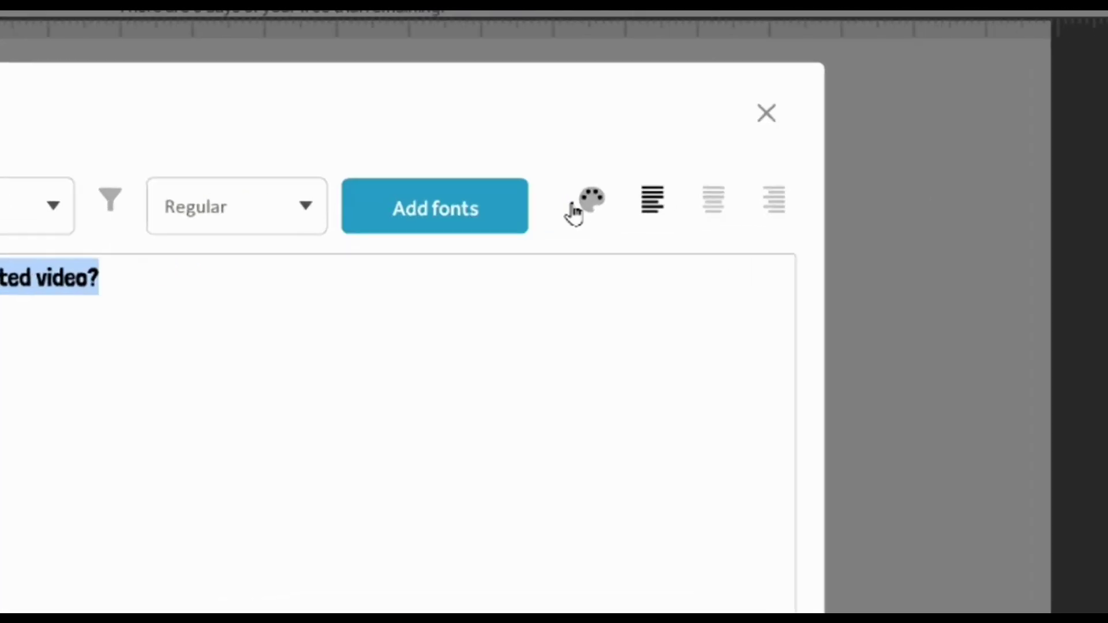
pyautogui.click(705, 162)
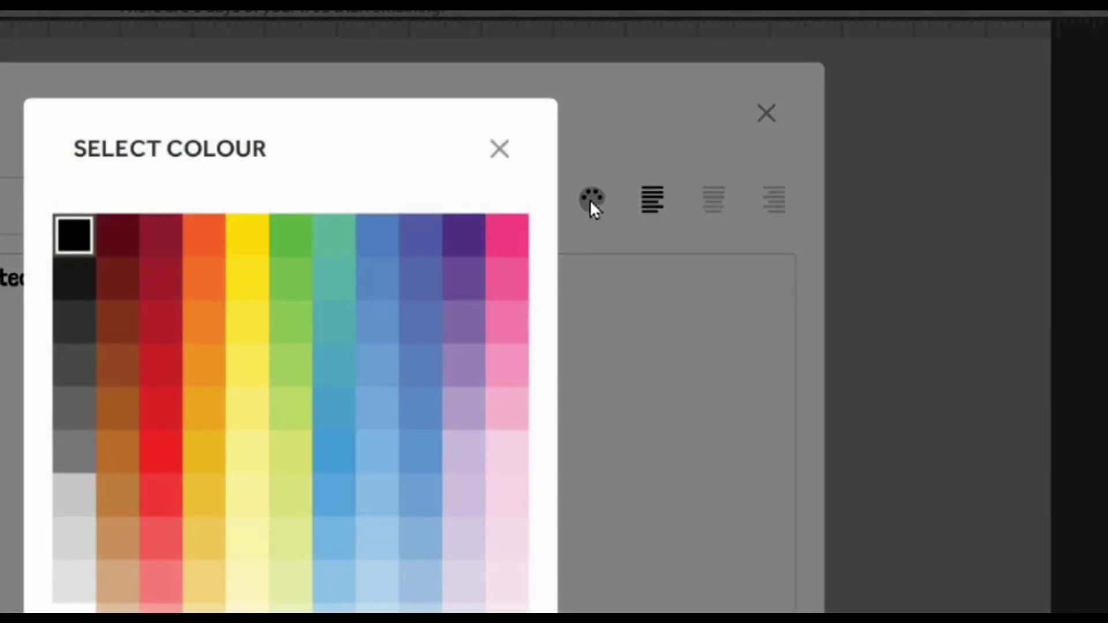
pyautogui.click(508, 242)
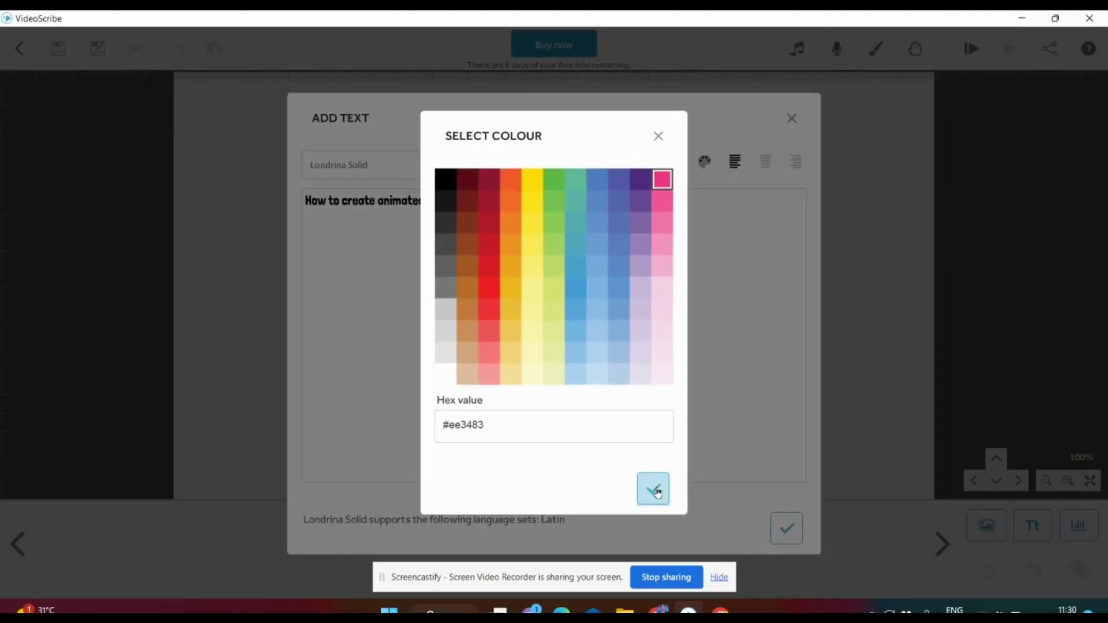
pyautogui.click(657, 489)
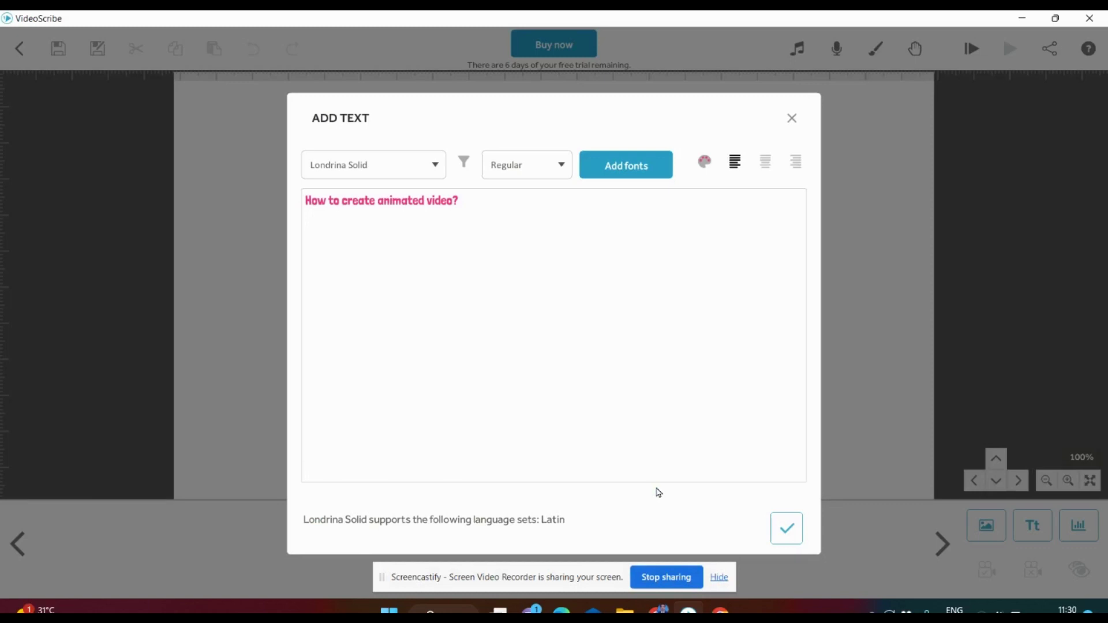
pyautogui.click(786, 529)
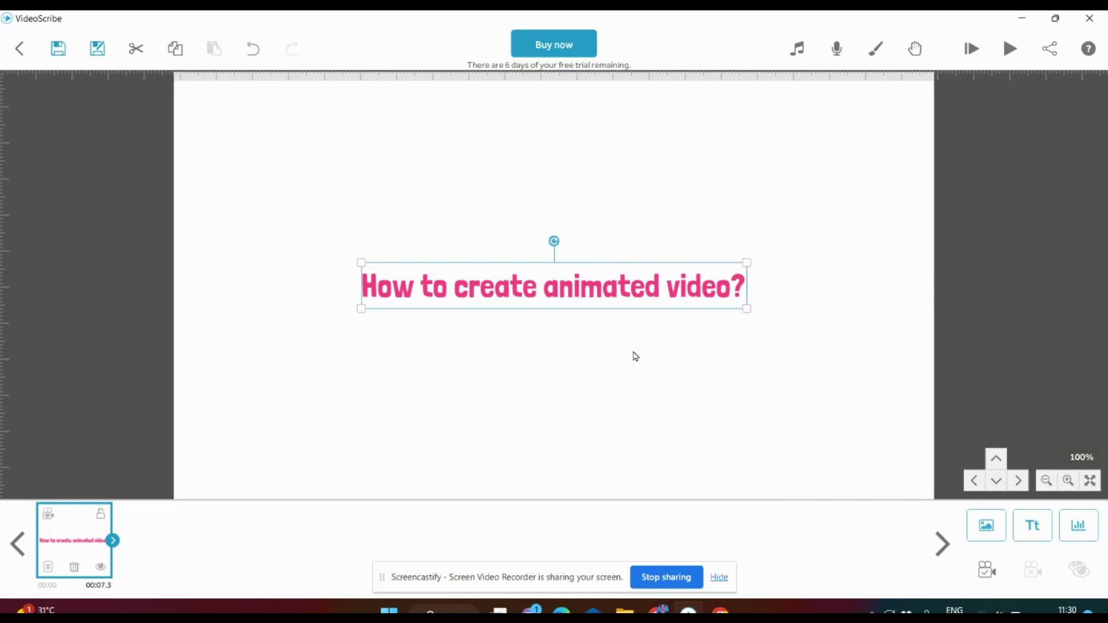
pyautogui.click(635, 356)
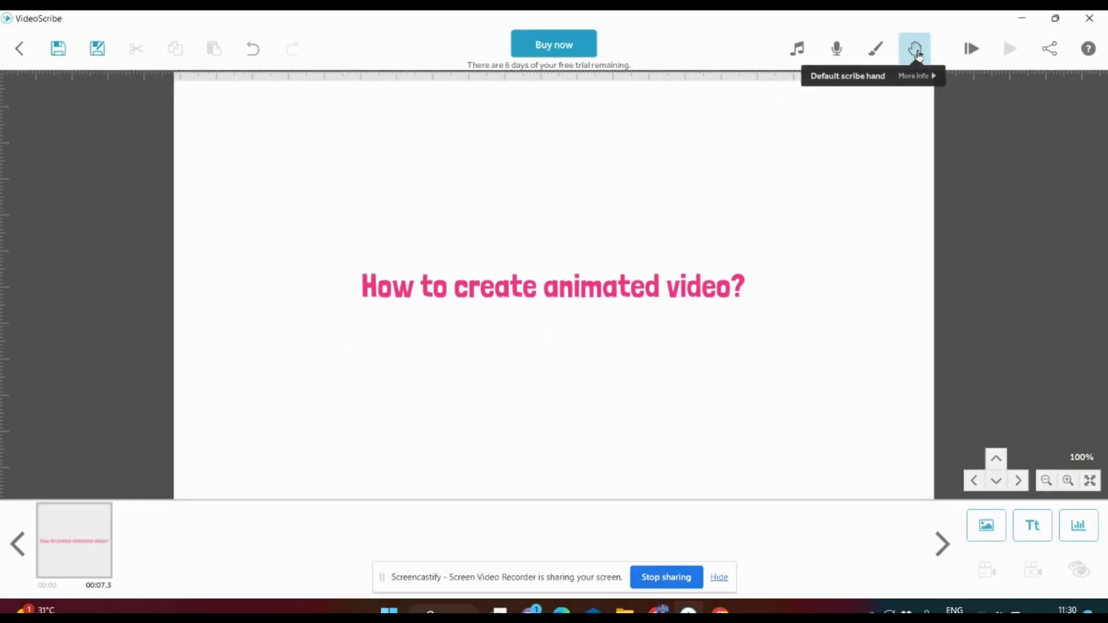
# Step: Set the scribe hand to the one holding the yellow highlighter and preview the scribe from the start
pyautogui.click(916, 51)
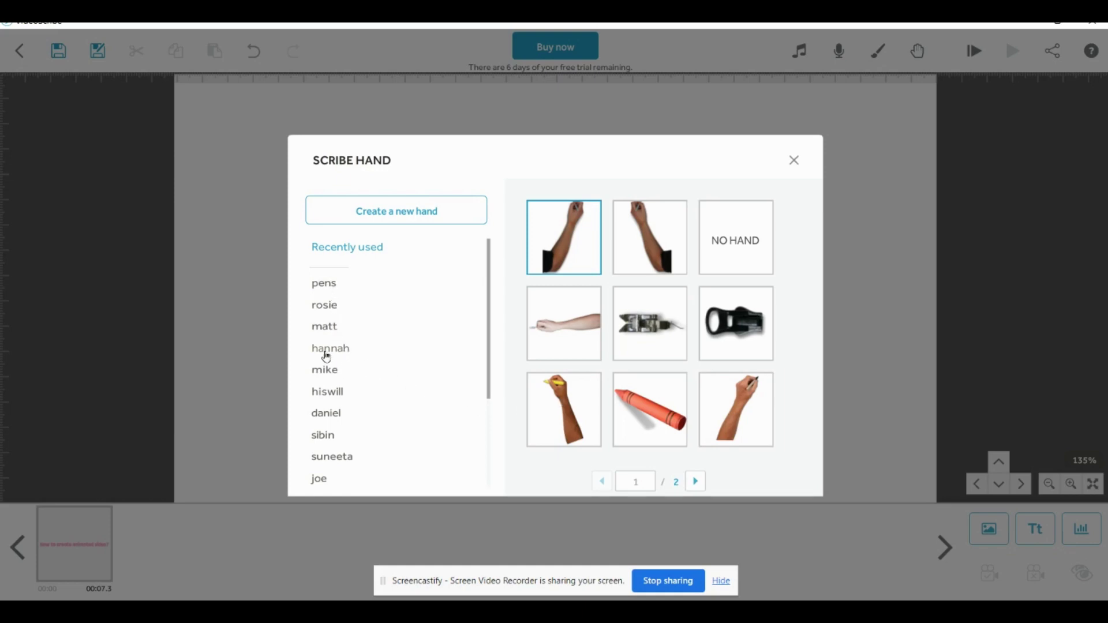
pyautogui.scroll(-3, 356, 406)
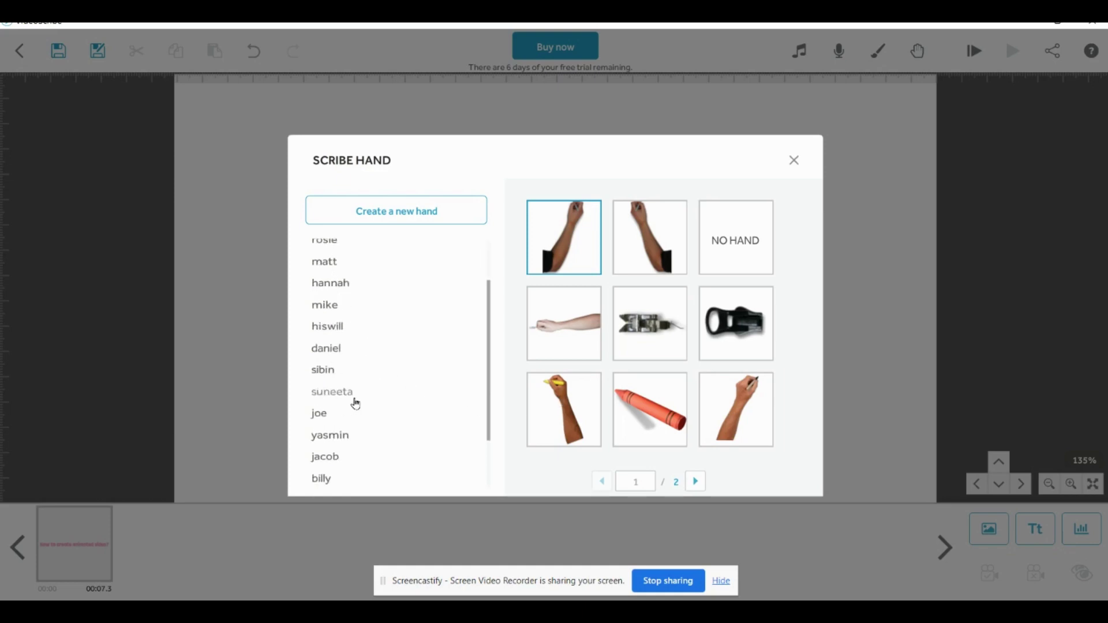
pyautogui.scroll(3, 356, 403)
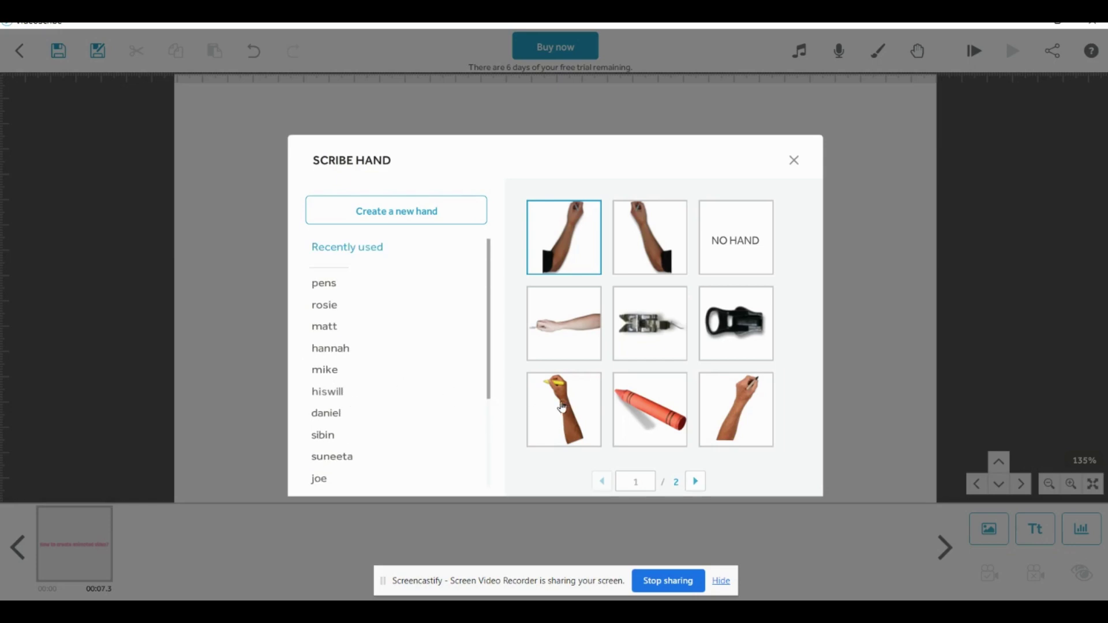
pyautogui.click(573, 412)
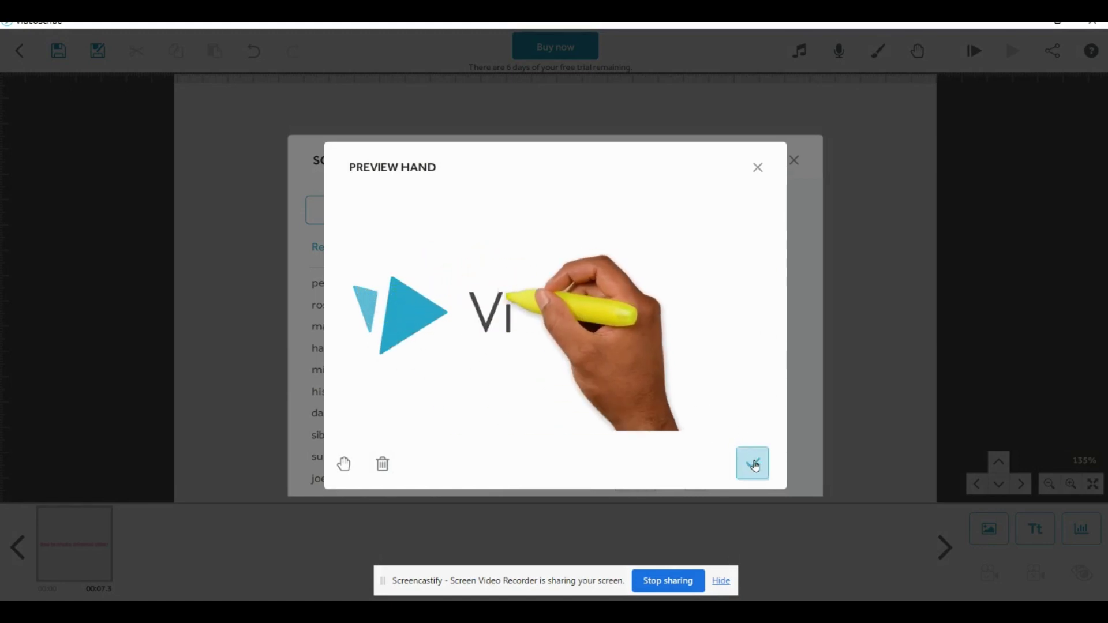
pyautogui.click(751, 462)
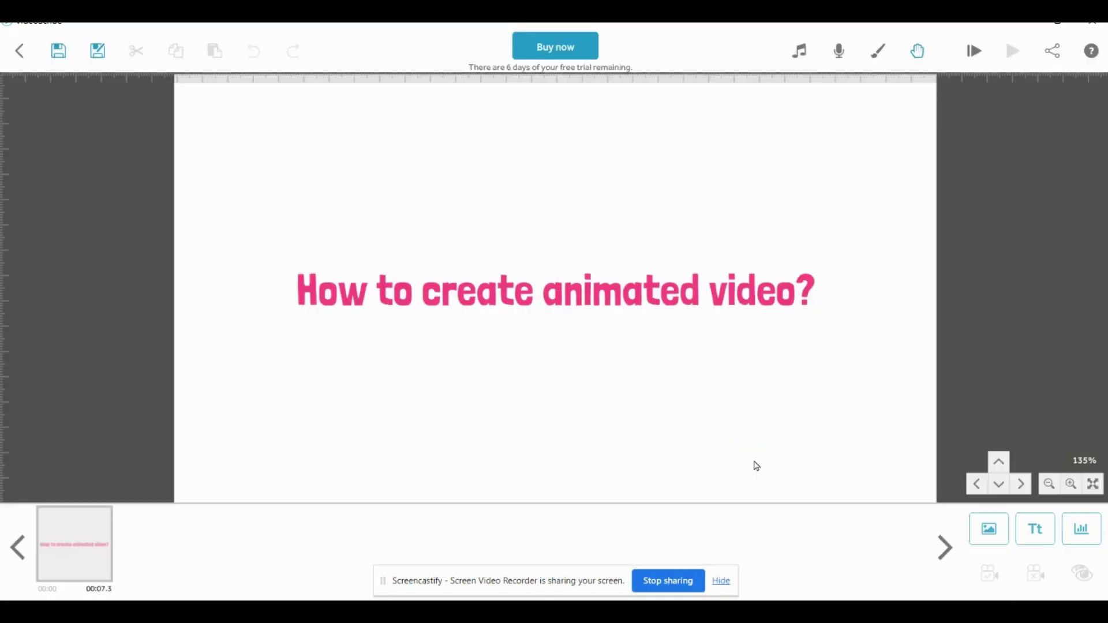
pyautogui.click(975, 57)
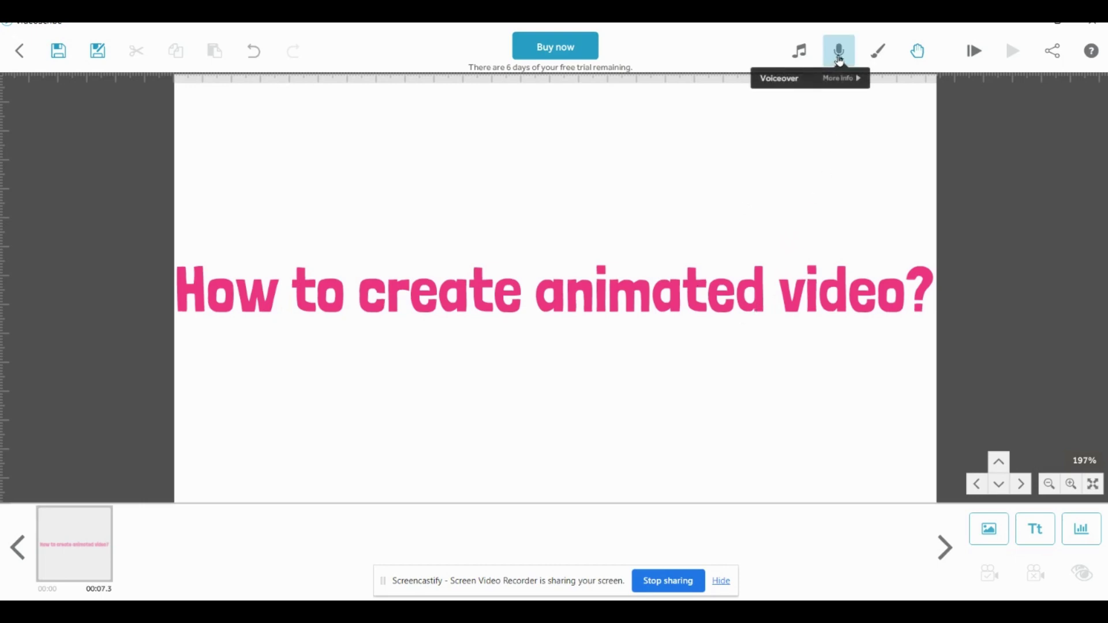
# Step: Add the Brass Intro track as background music at a reduced volume and preview the scribe from the start
pyautogui.click(801, 53)
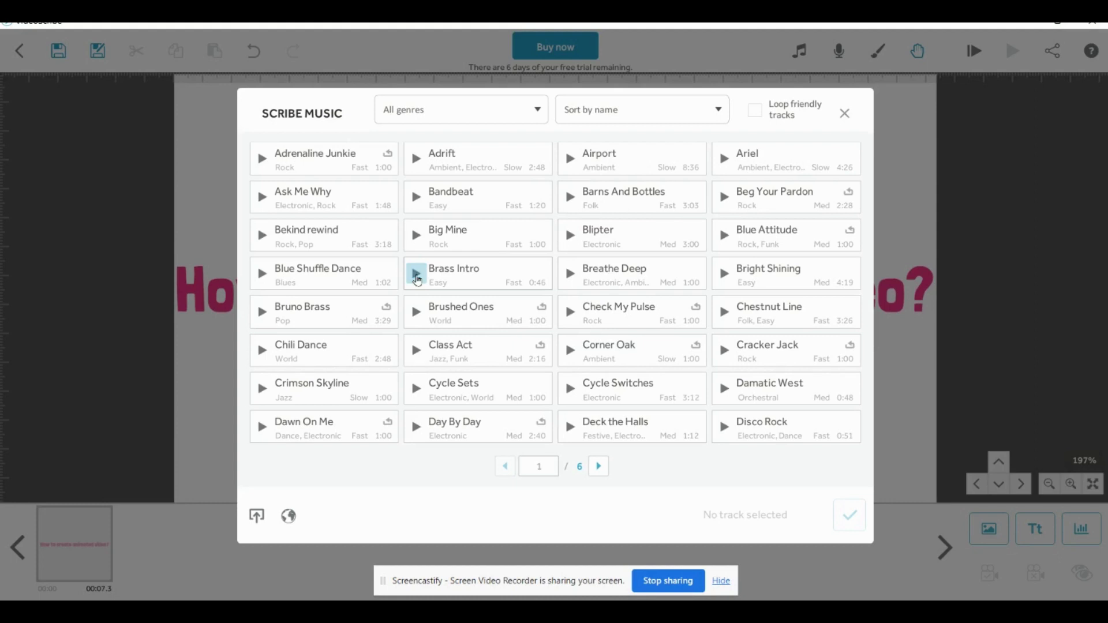
pyautogui.click(473, 272)
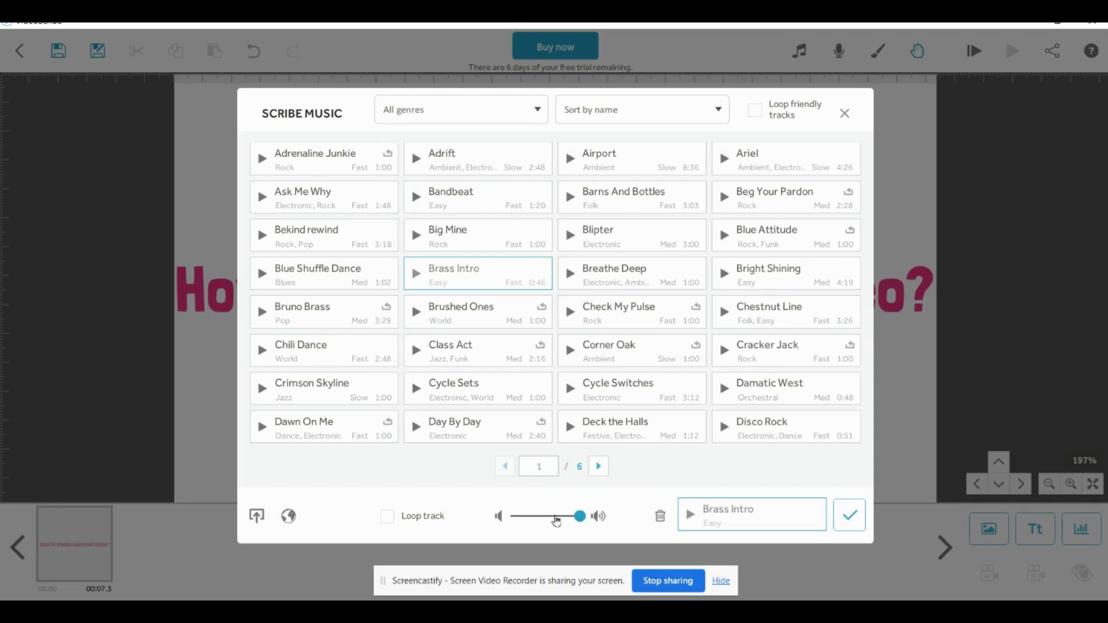
pyautogui.moveTo(586, 522); pyautogui.dragTo(555, 527)
pyautogui.moveTo(557, 525); pyautogui.dragTo(559, 521)
pyautogui.click(849, 518)
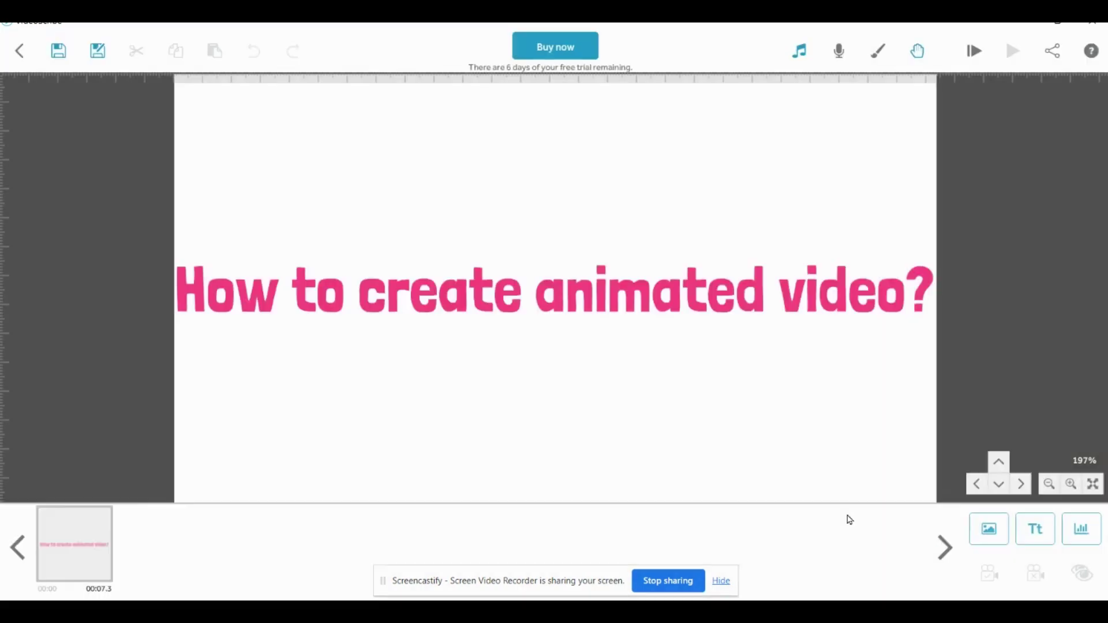
pyautogui.click(974, 52)
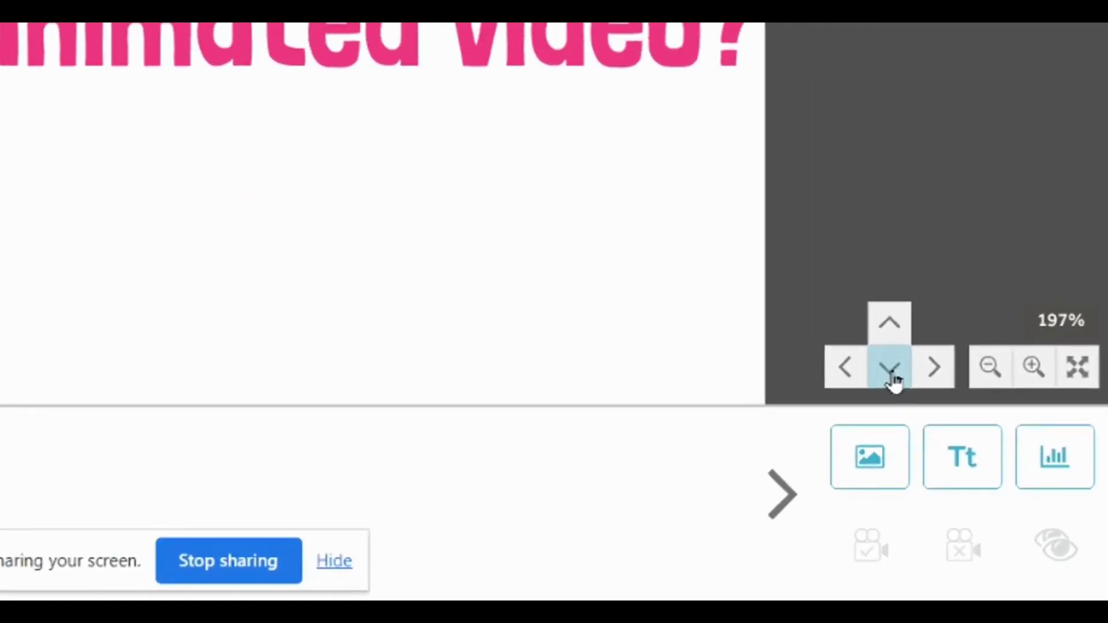
# Step: On an empty canvas area, add the text "Do you want to create an animated intro video?" coloured dark red (#8c172f)
pyautogui.click(1001, 488)
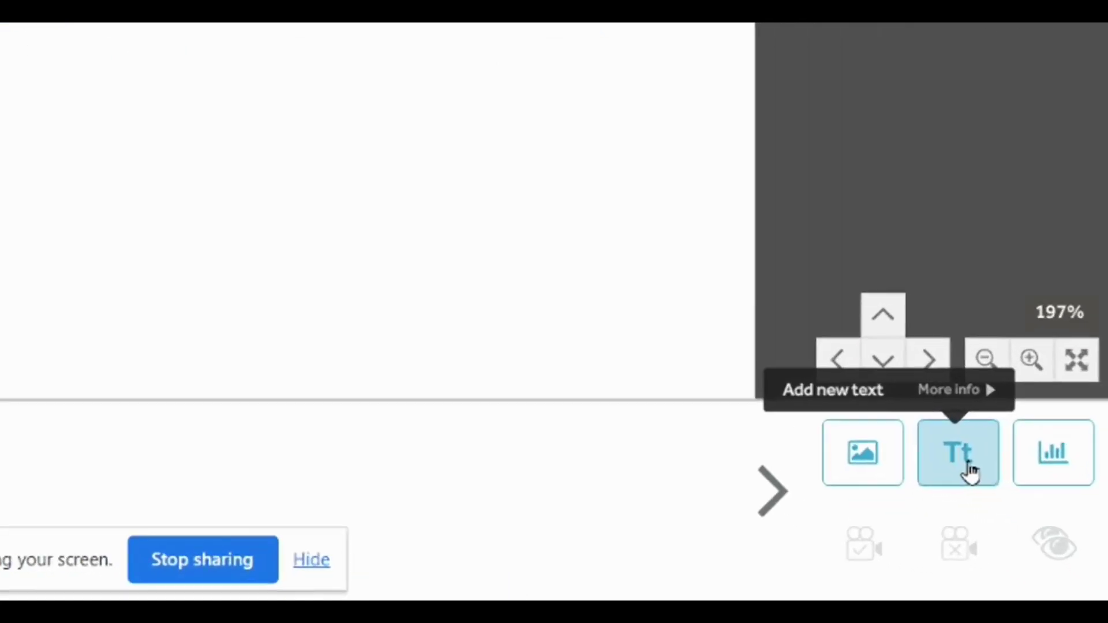
pyautogui.click(969, 468)
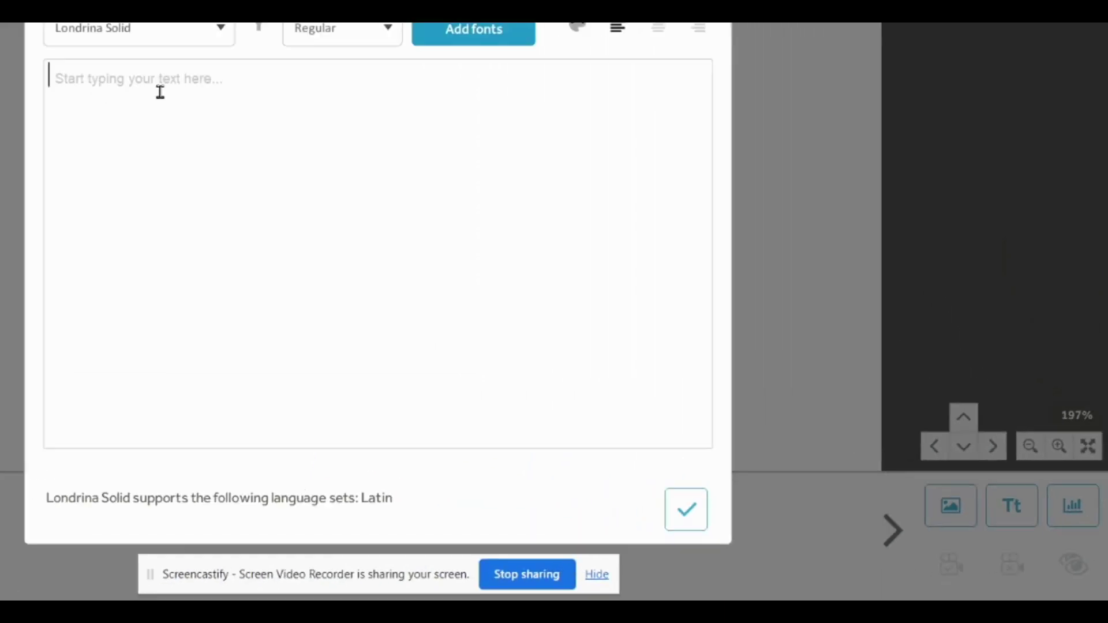
pyautogui.write('Ho')
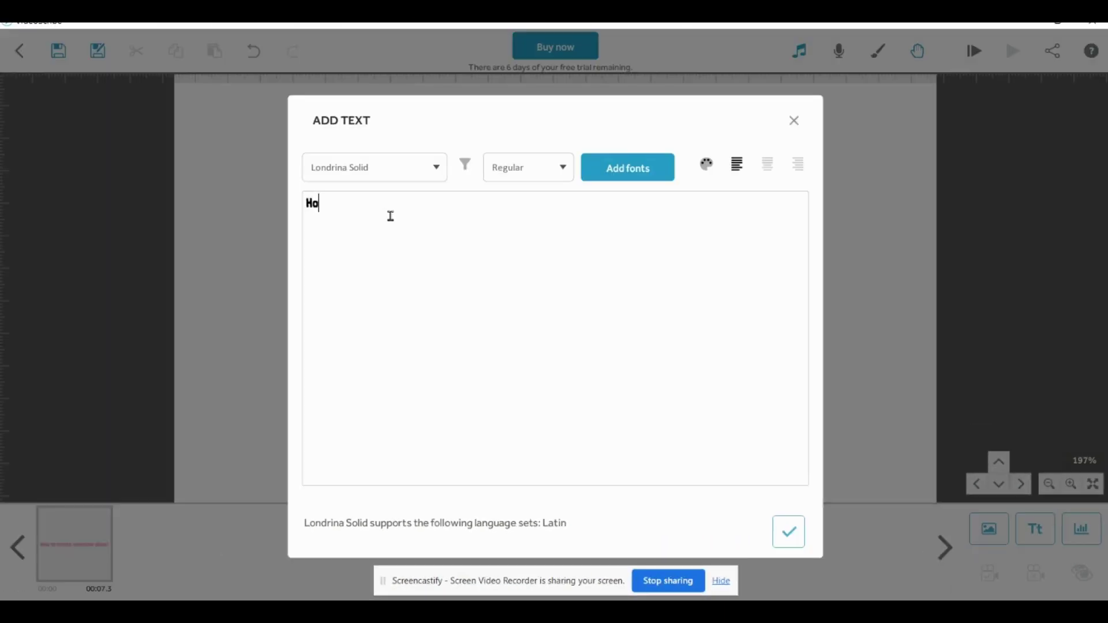
pyautogui.press('BackSpace')
pyautogui.press('BackSpace')
pyautogui.write('you want to create')
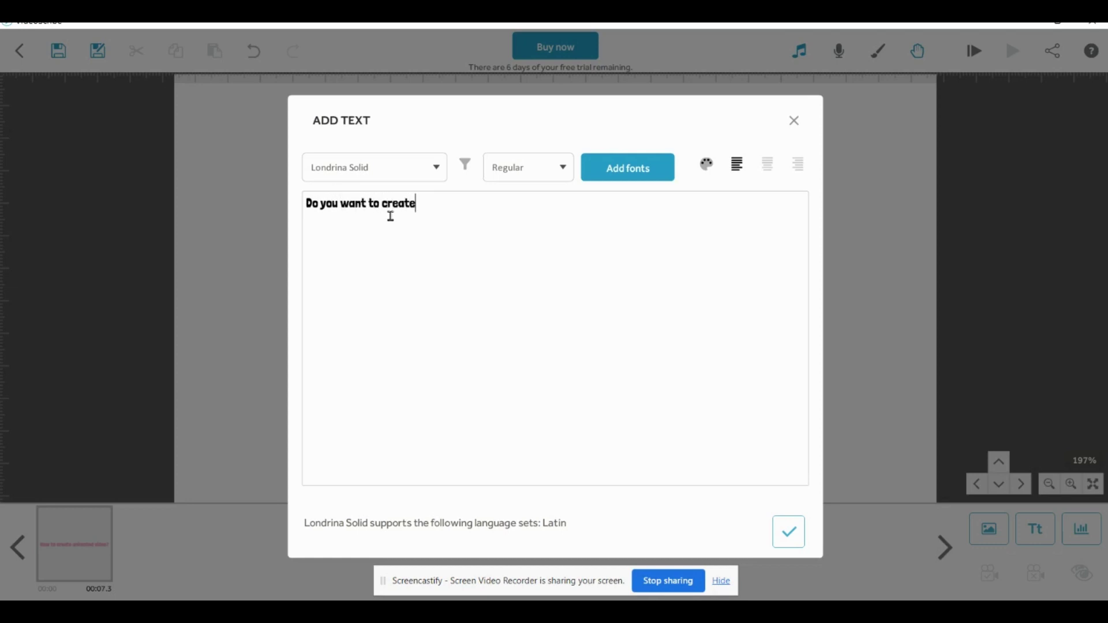
pyautogui.write(' an animated intro video?')
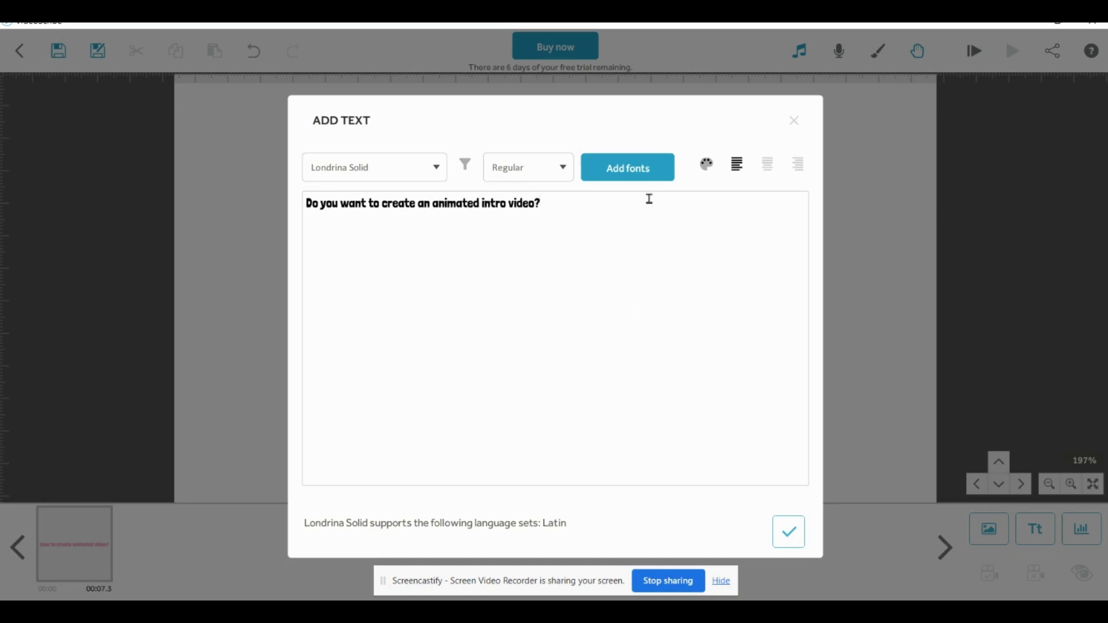
pyautogui.click(706, 164)
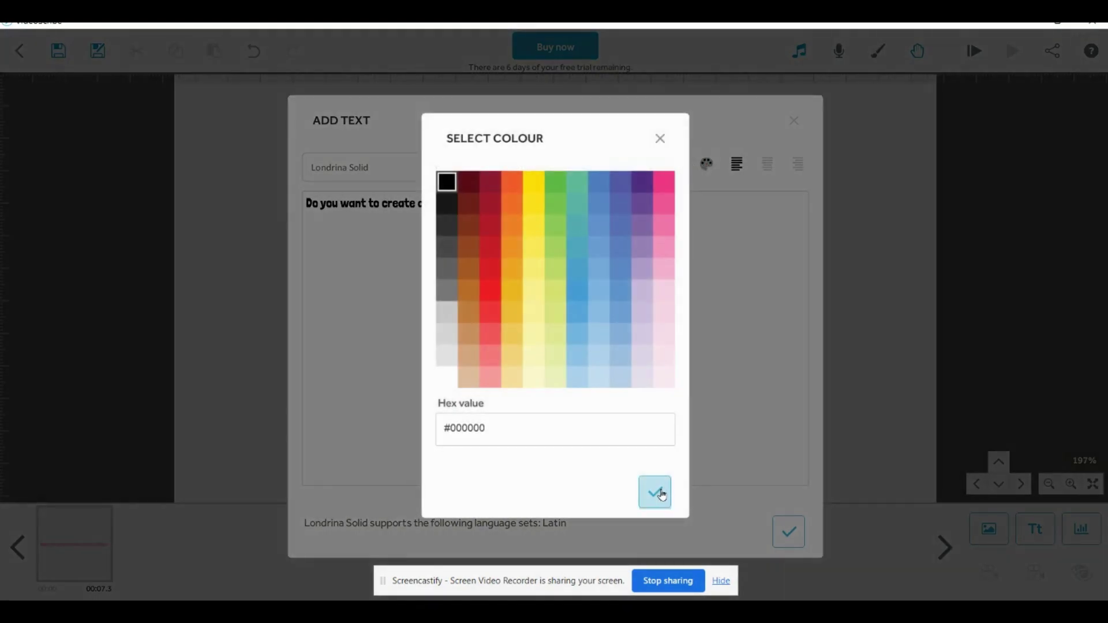
pyautogui.click(488, 189)
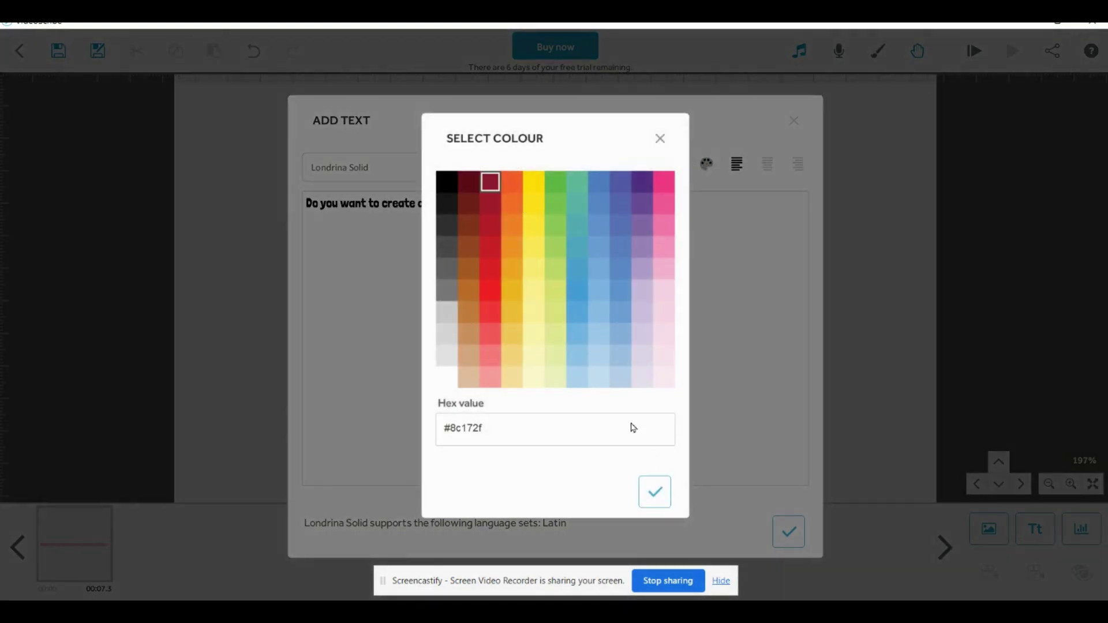
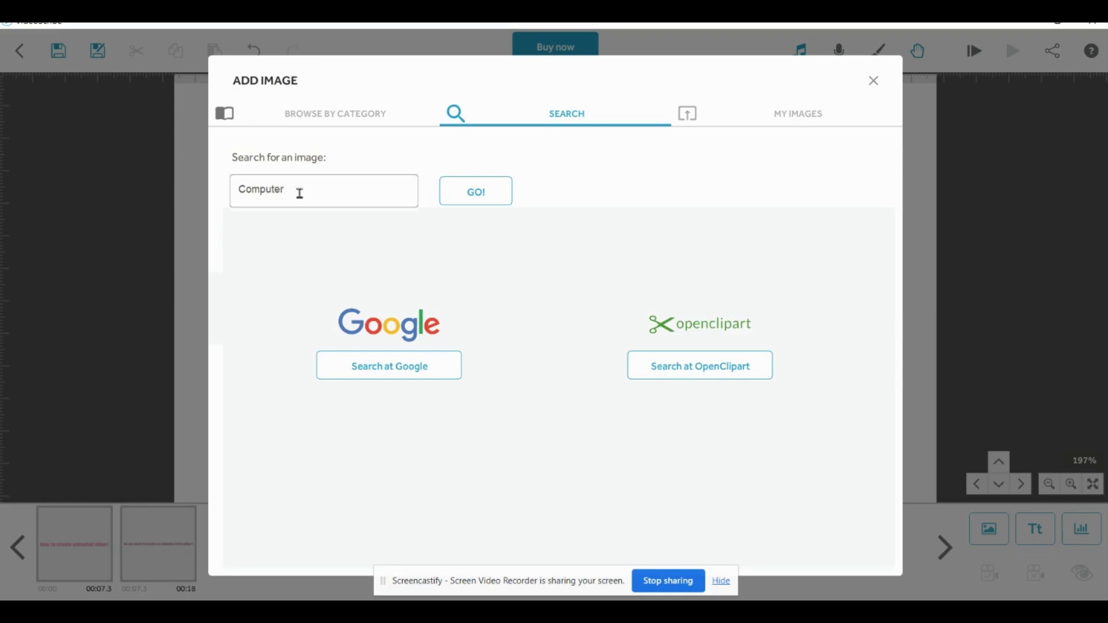
# Step: Search the image library for "Computer", insert the drawing of the seated man using a computer, and place it smaller below the dark red text
pyautogui.click(470, 204)
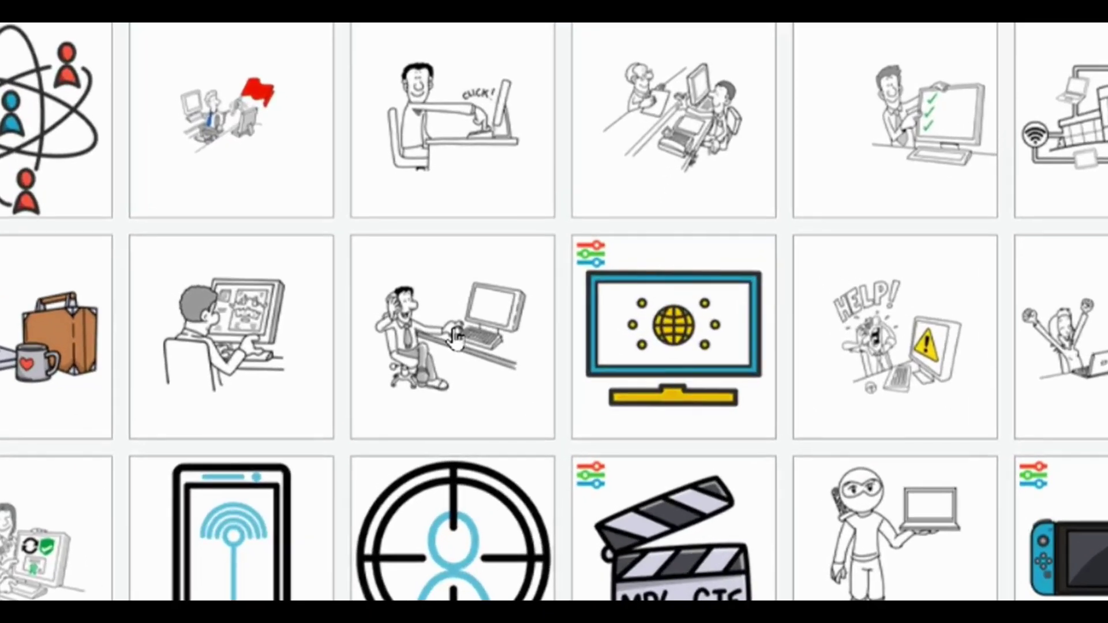
pyautogui.click(455, 337)
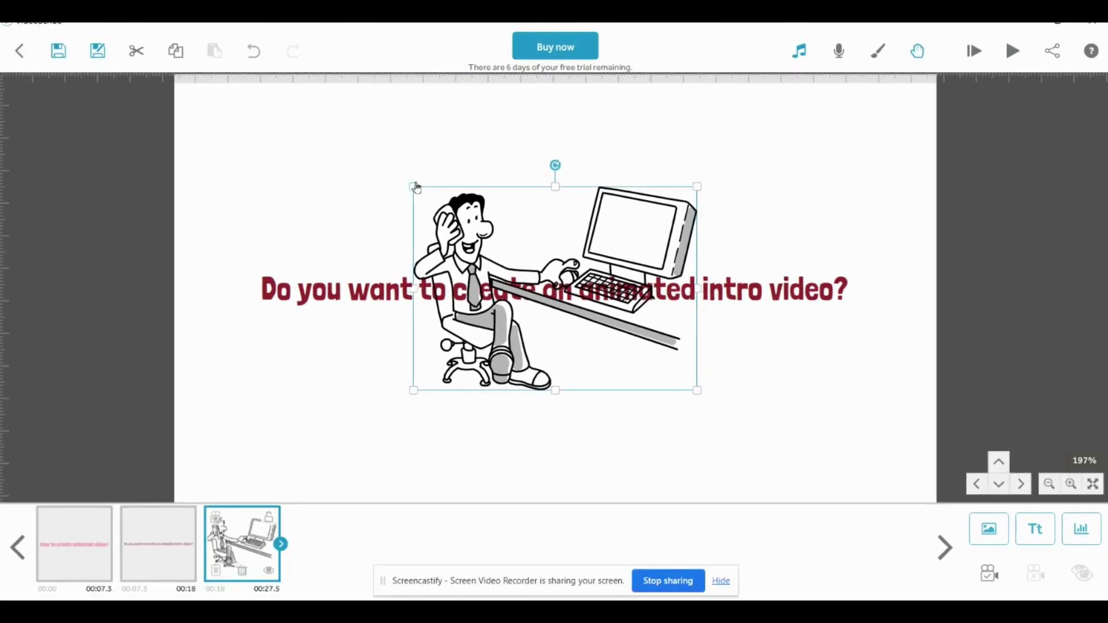
pyautogui.moveTo(414, 186); pyautogui.dragTo(458, 219)
pyautogui.moveTo(518, 250); pyautogui.dragTo(527, 358)
pyautogui.press('space')
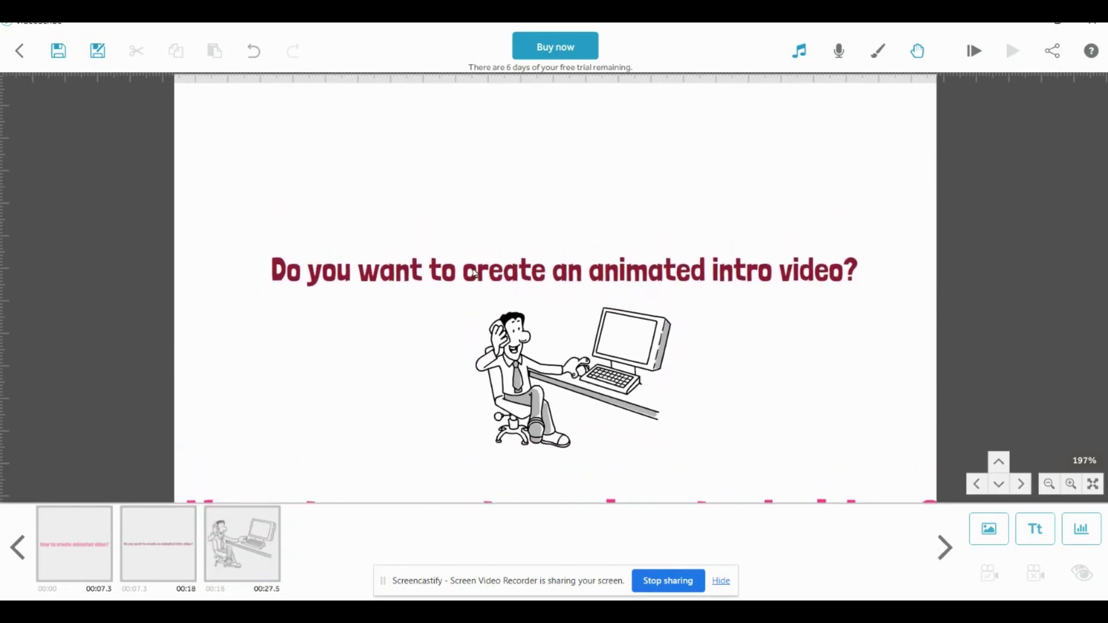
# Step: Fine-tune the position and size of the man-at-computer image below the dark red text and preview the scribe from the start
pyautogui.click(514, 260)
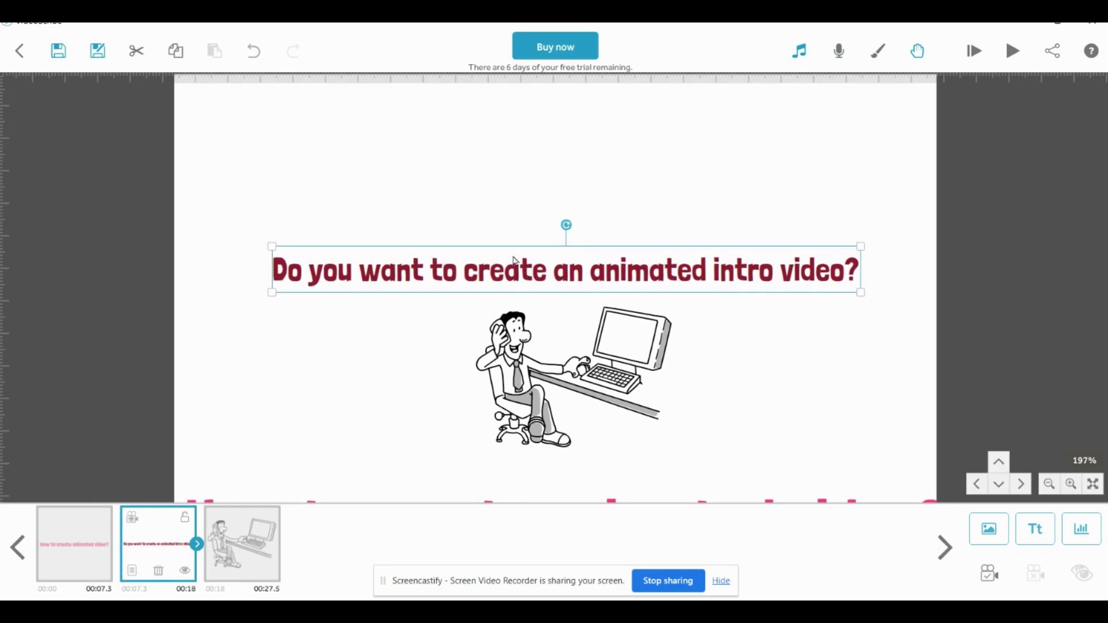
pyautogui.press('space')
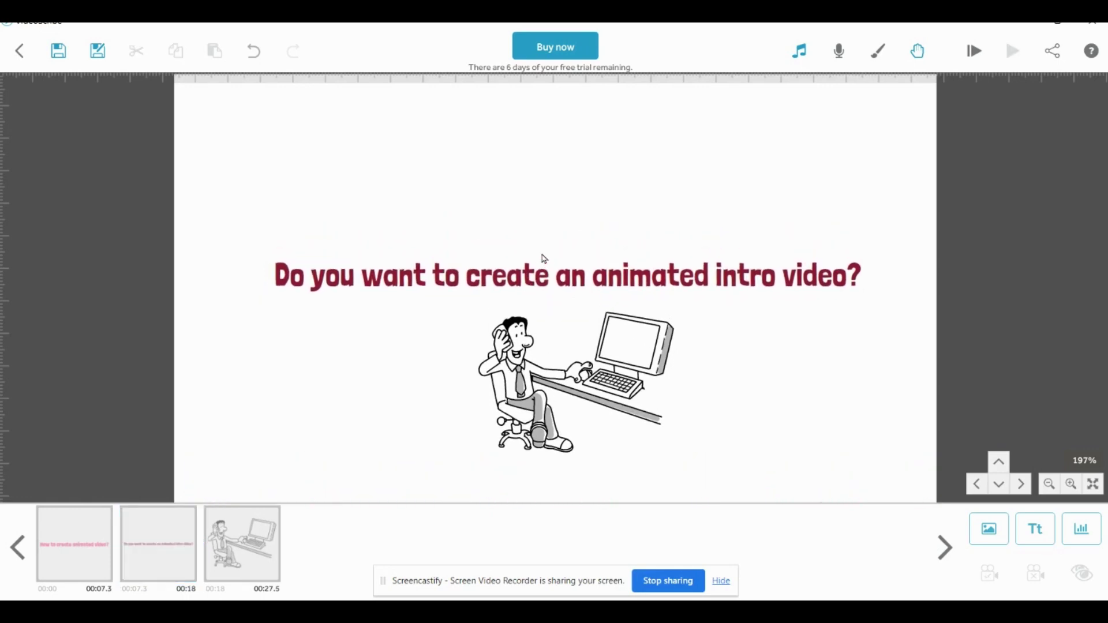
pyautogui.click(583, 389)
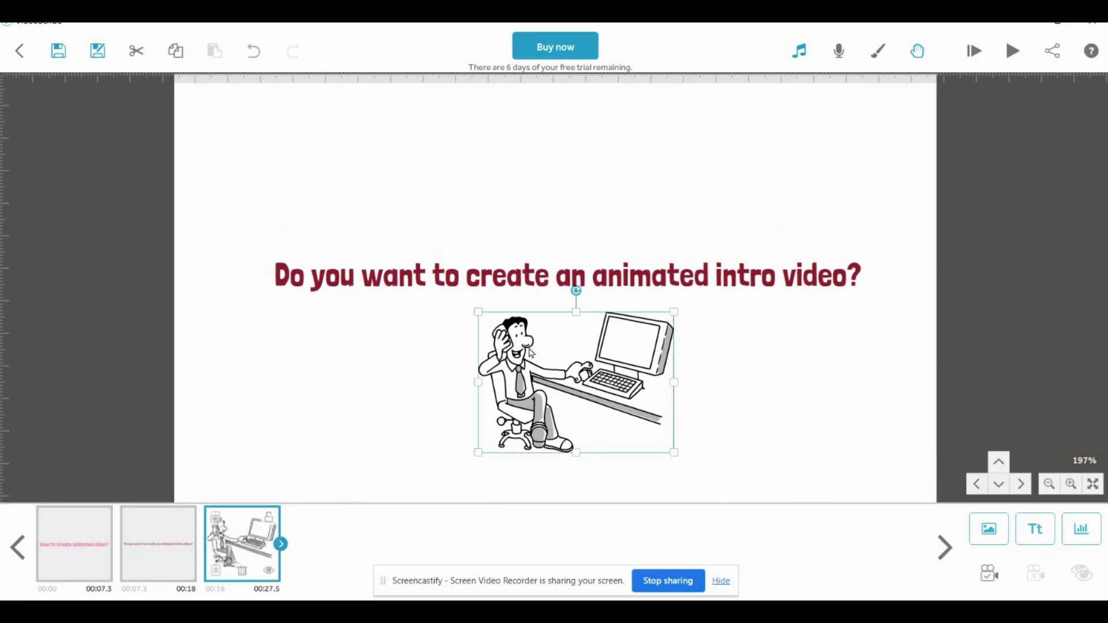
pyautogui.moveTo(531, 353); pyautogui.dragTo(630, 402)
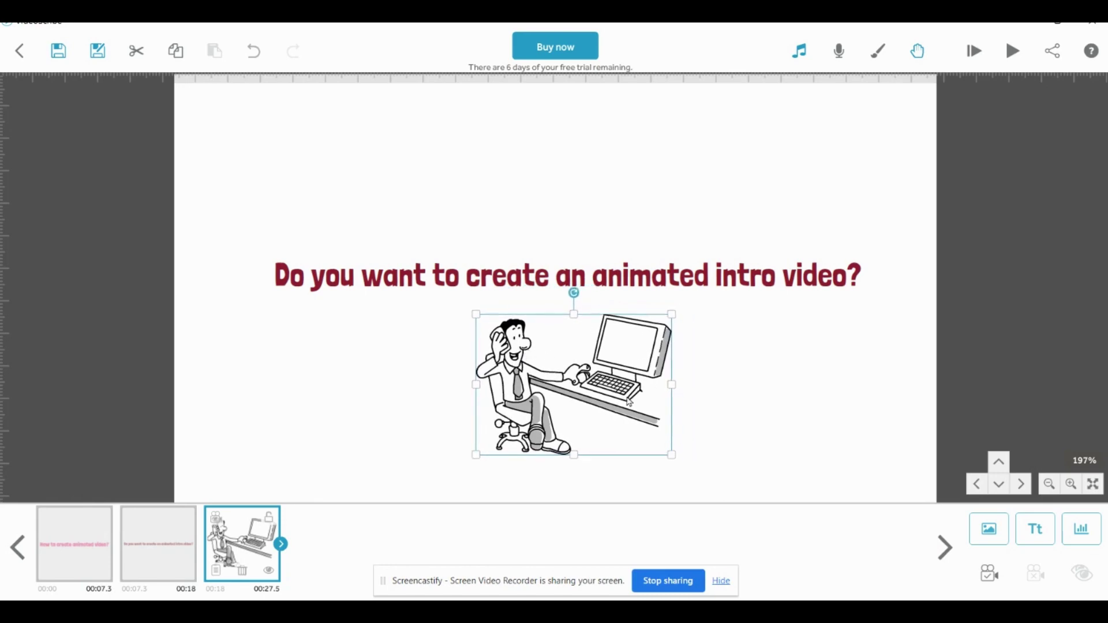
pyautogui.moveTo(676, 459); pyautogui.dragTo(677, 465)
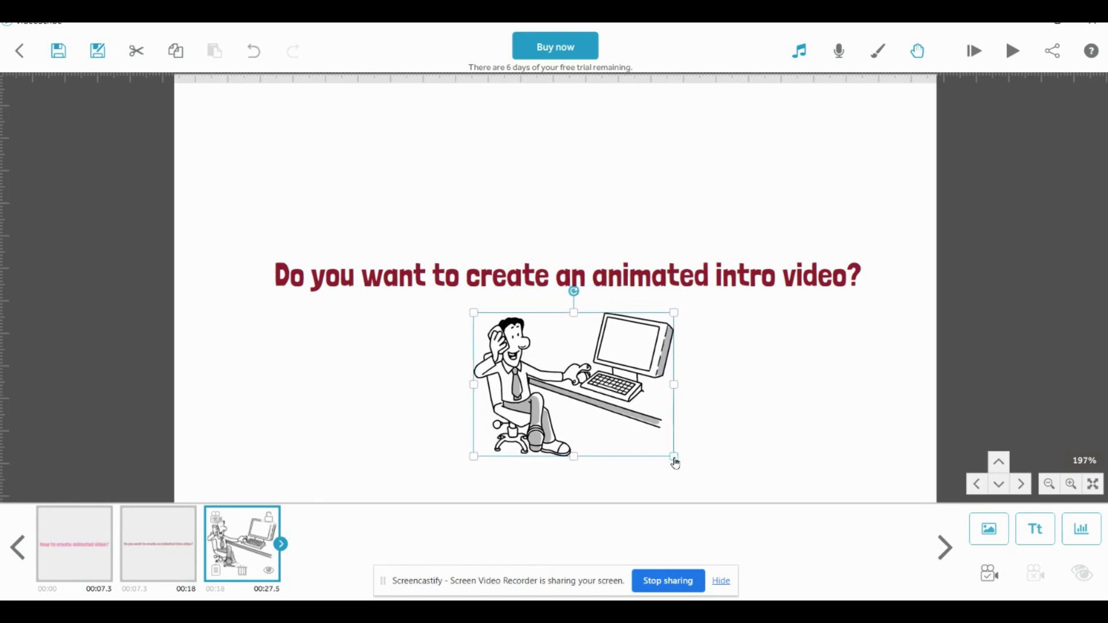
pyautogui.click(734, 396)
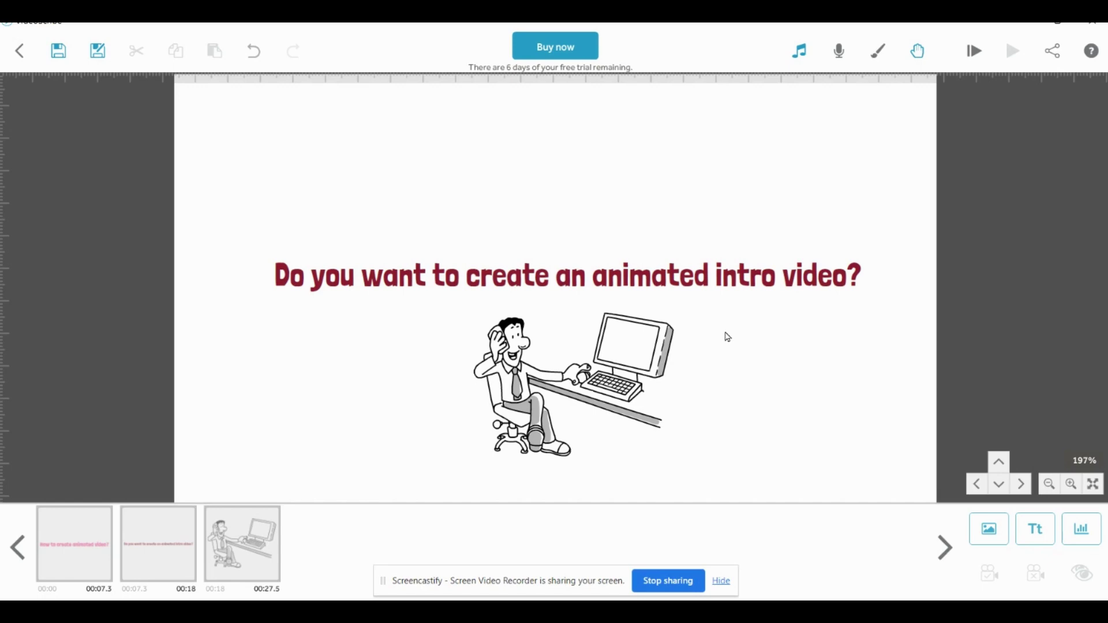
pyautogui.click(974, 53)
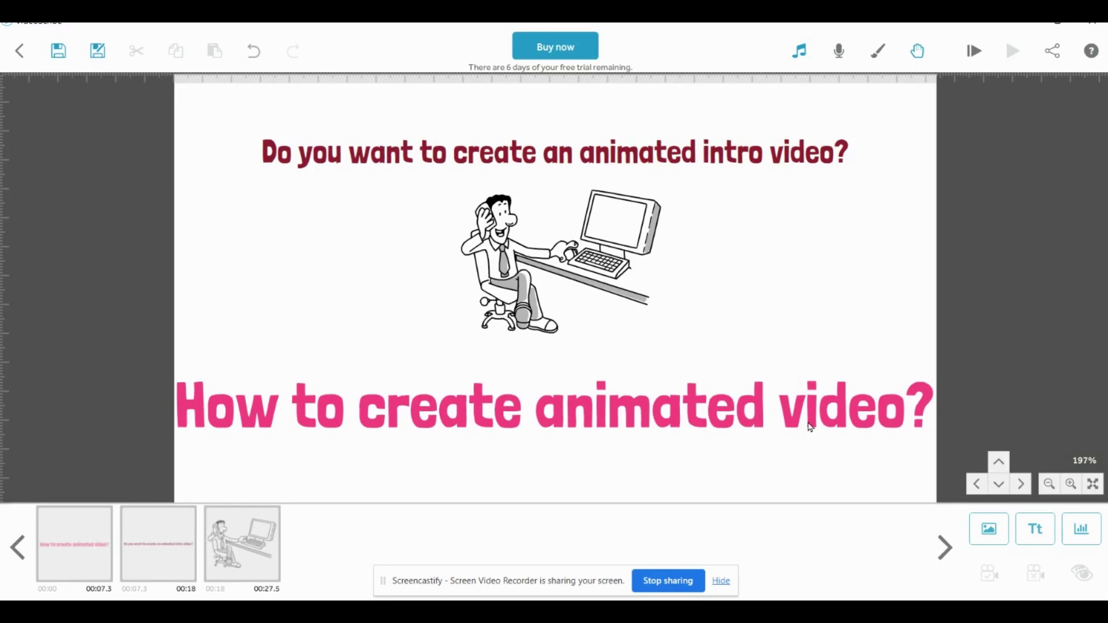
# Step: On an empty canvas area beside the existing drawings, start a new text element reading "Let us the see the demo.."
pyautogui.click(1021, 488)
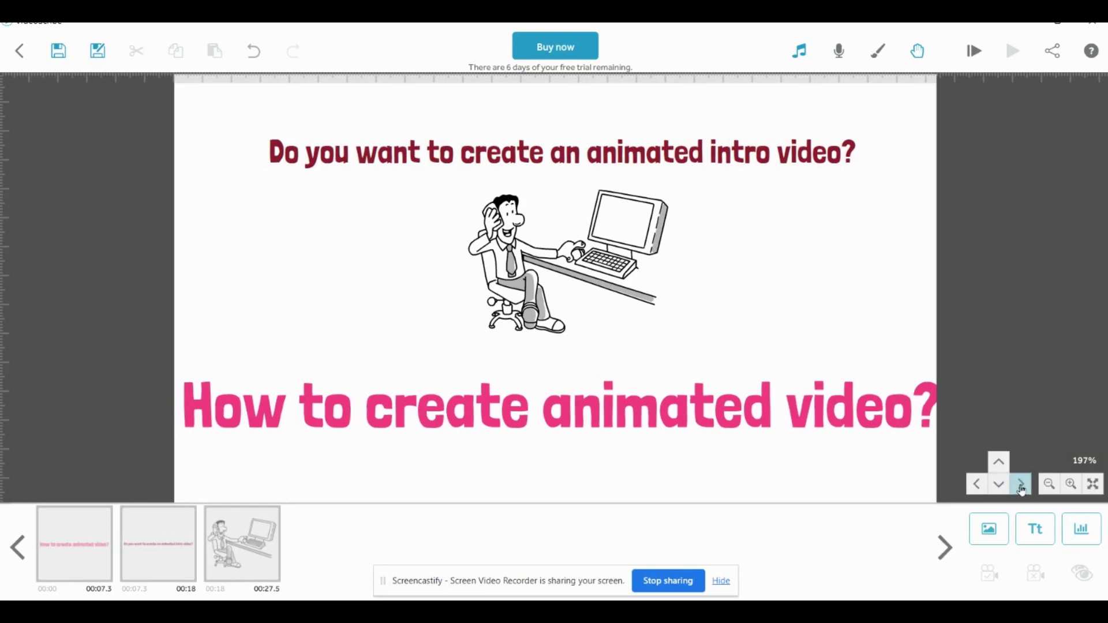
pyautogui.click(1021, 487)
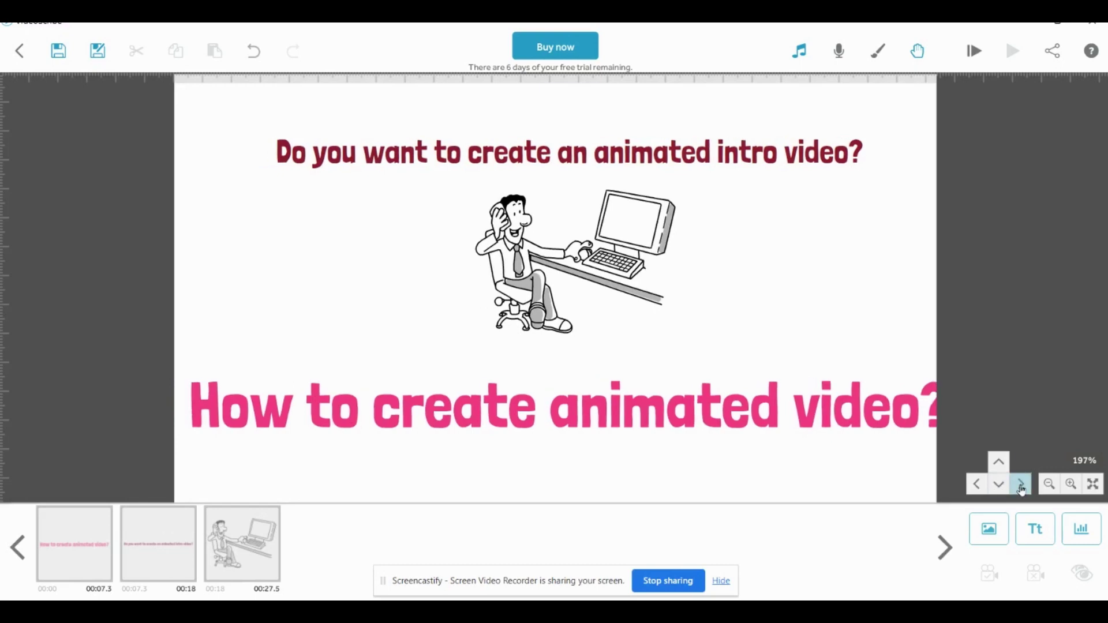
pyautogui.moveTo(1022, 490); pyautogui.dragTo(1022, 490)
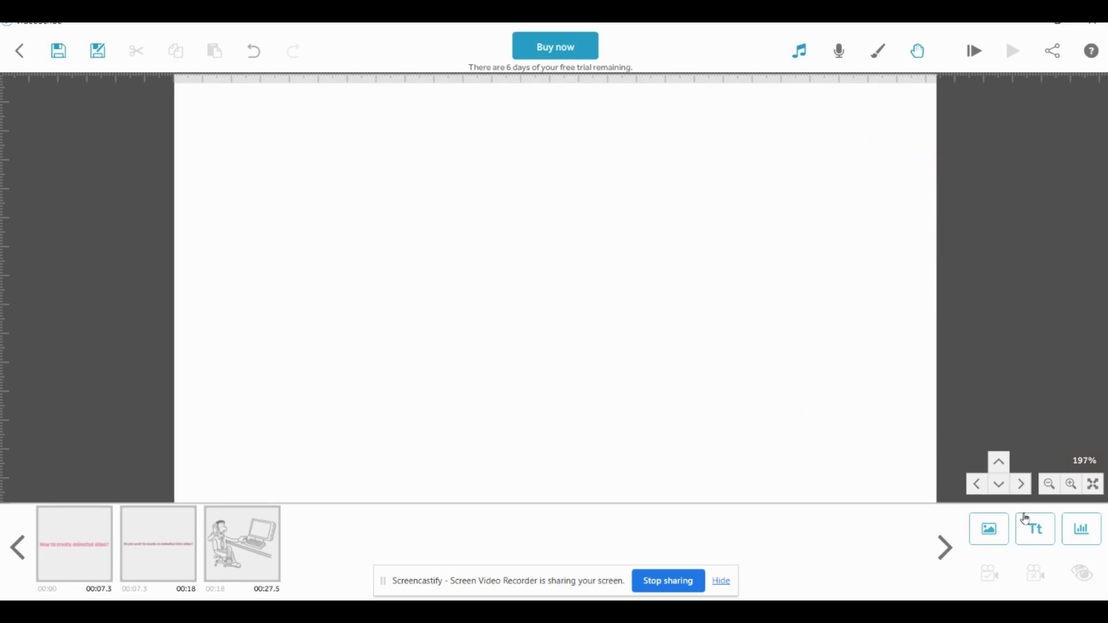
pyautogui.click(1036, 528)
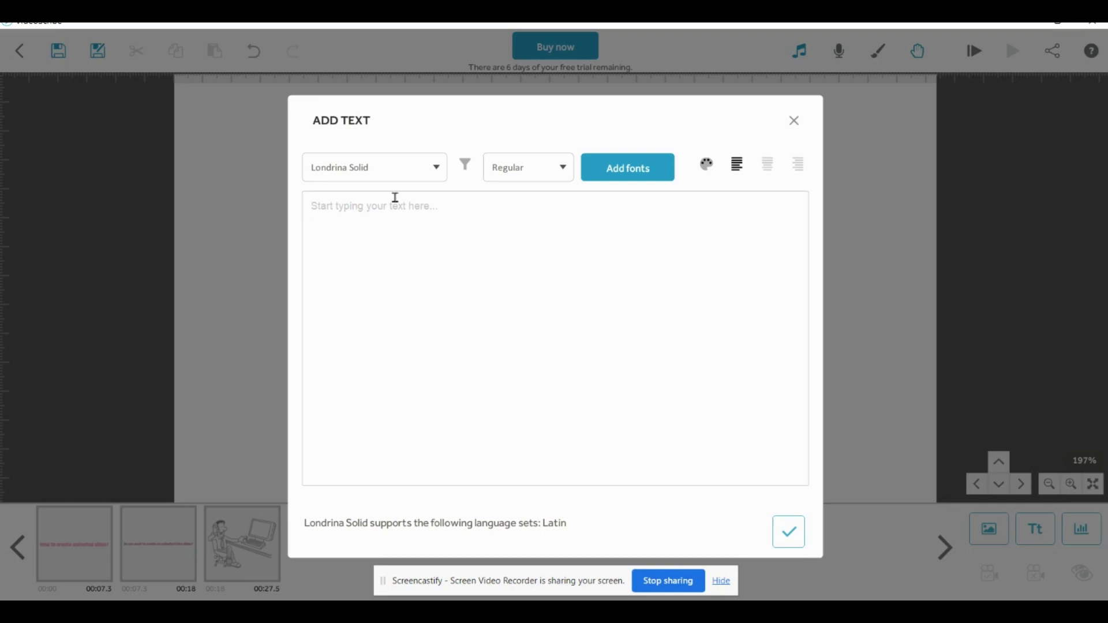
pyautogui.write('Let')
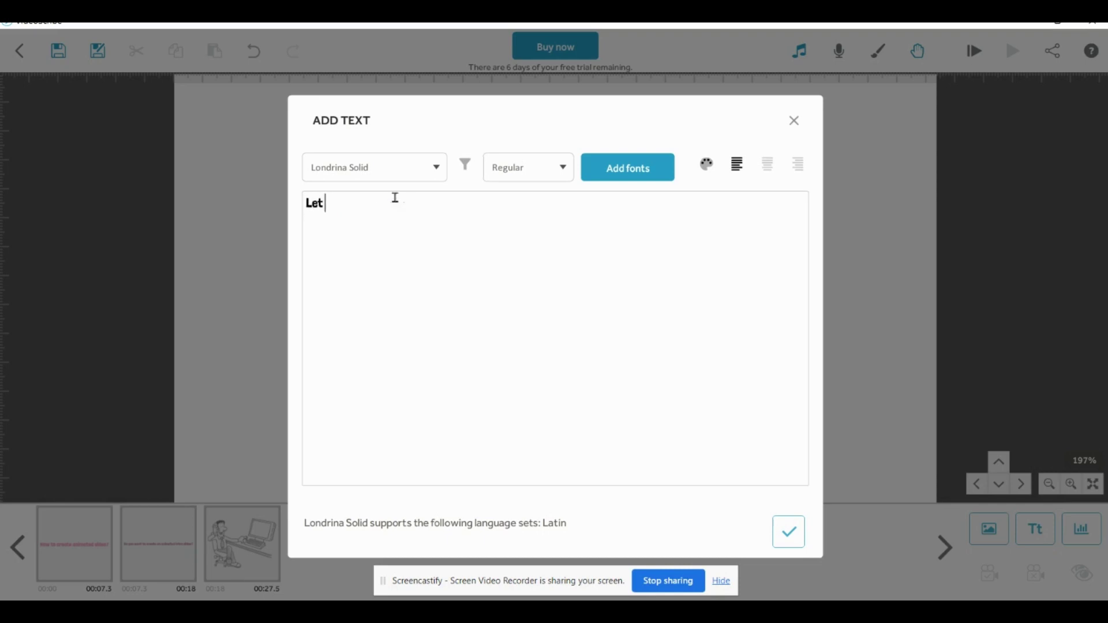
pyautogui.write(' us th')
pyautogui.write('e')
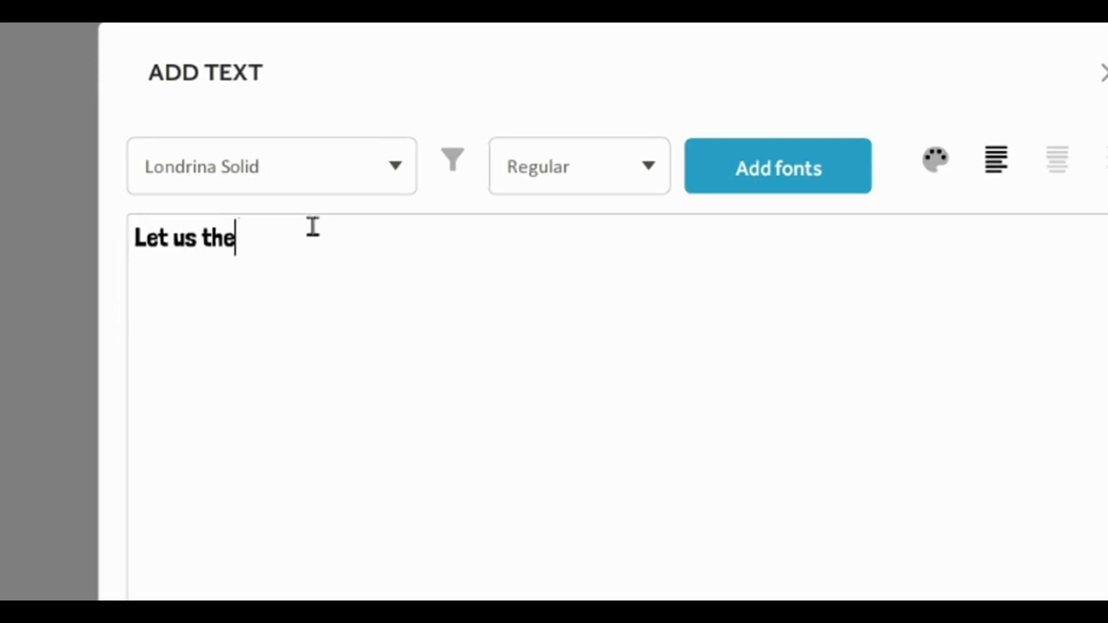
pyautogui.write(' see the do')
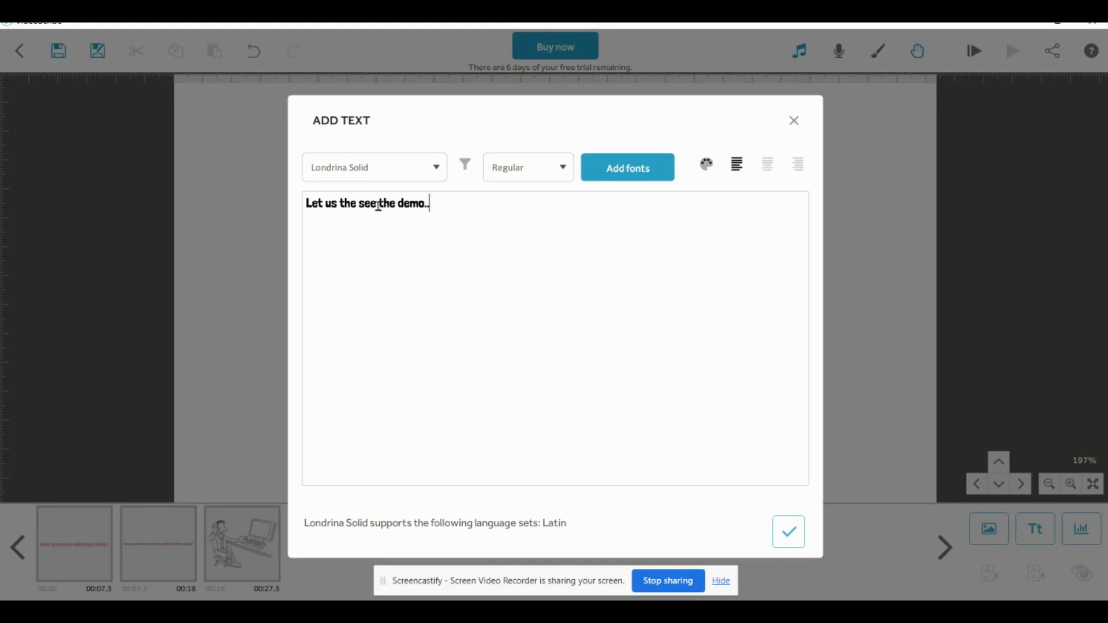
# Step: Change the font of the whole demo text to Amita
pyautogui.moveTo(450, 211); pyautogui.dragTo(284, 239)
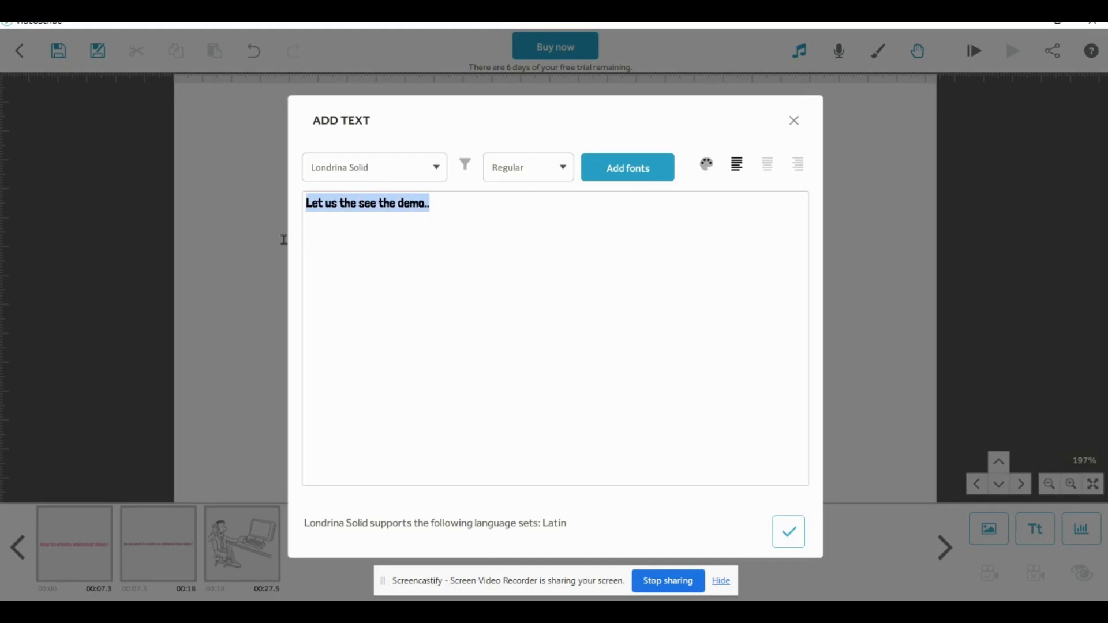
pyautogui.click(437, 174)
pyautogui.click(435, 175)
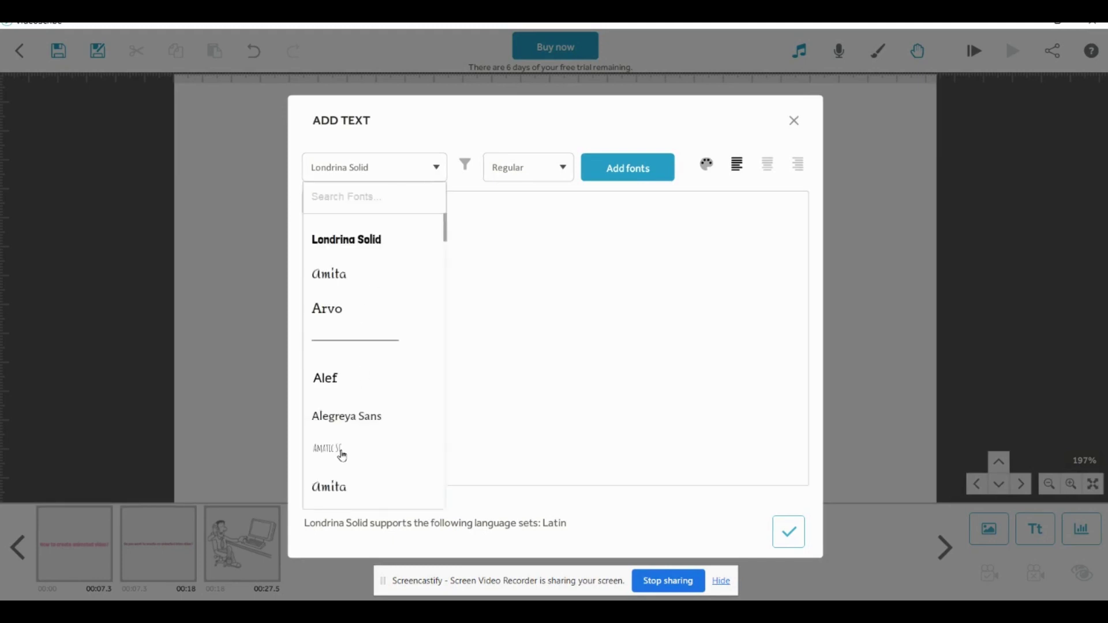
pyautogui.click(333, 491)
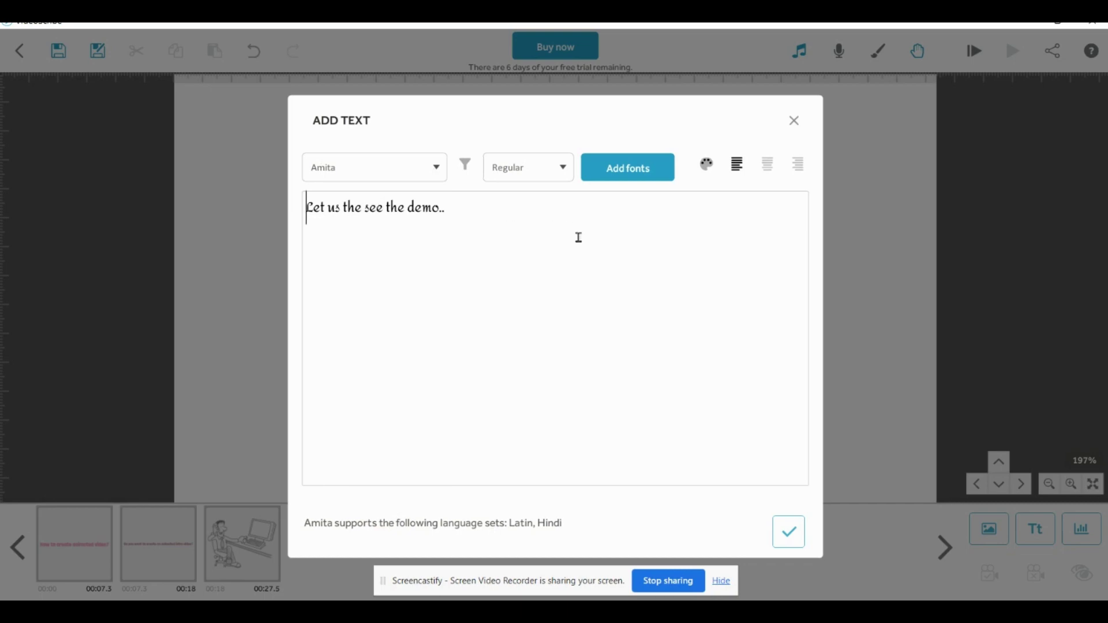
# Step: Colour the demo text red (#ee3239) and insert it on the canvas
pyautogui.moveTo(470, 213); pyautogui.dragTo(282, 217)
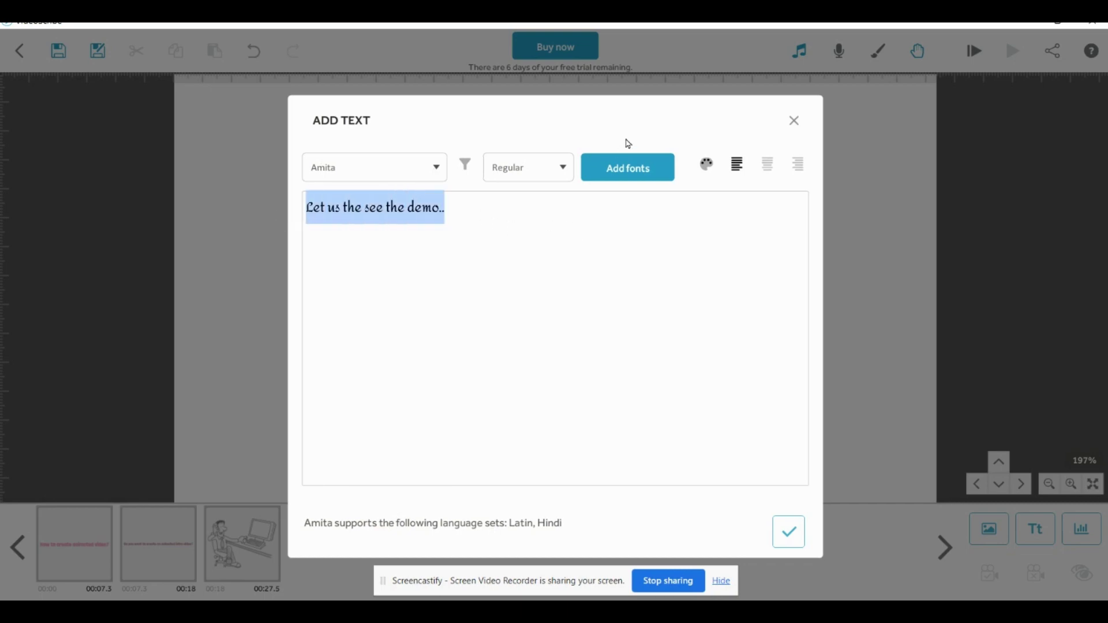
pyautogui.click(706, 163)
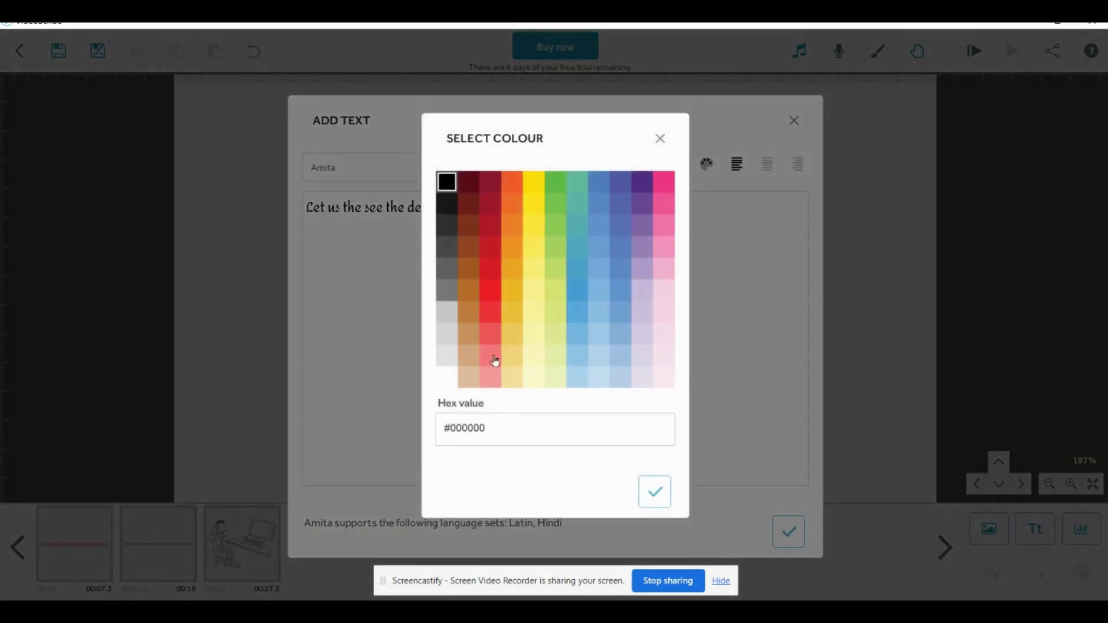
pyautogui.click(491, 313)
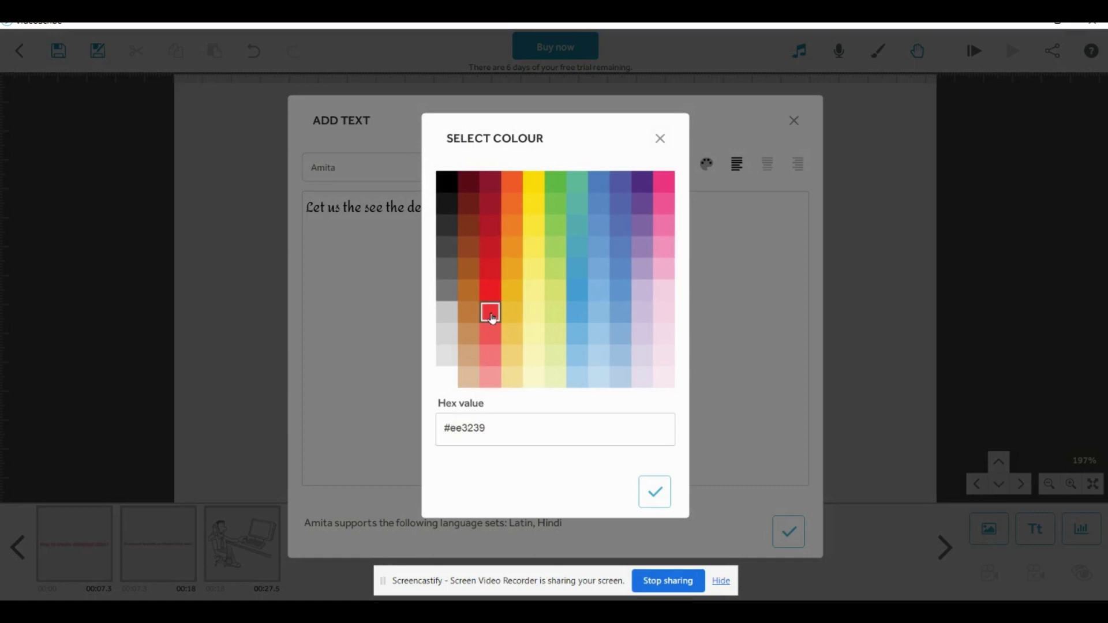
pyautogui.click(654, 492)
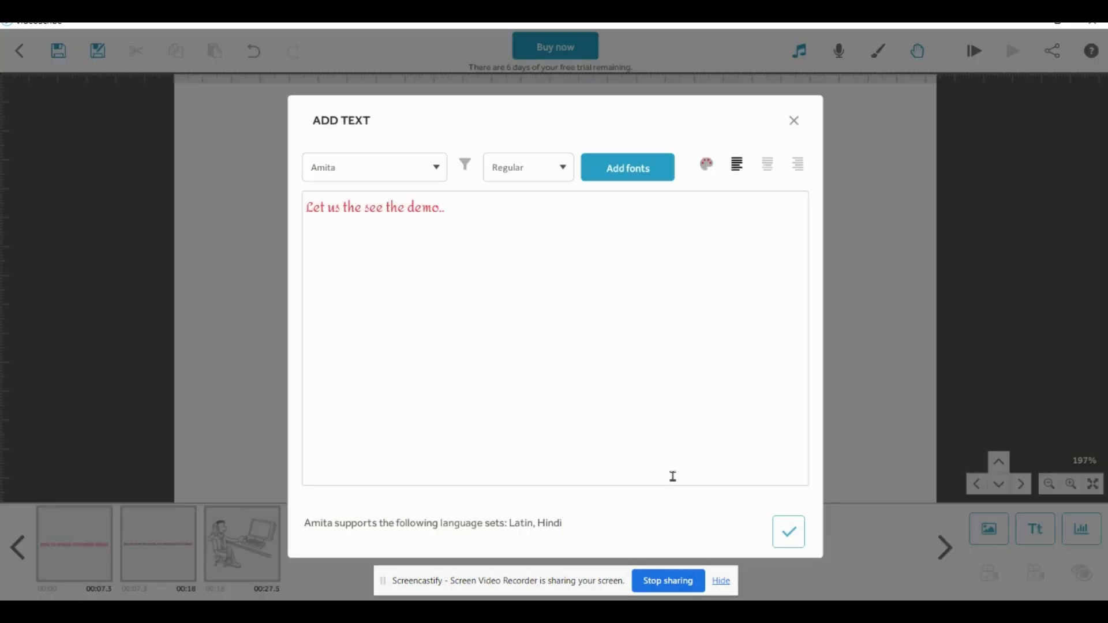
pyautogui.click(790, 532)
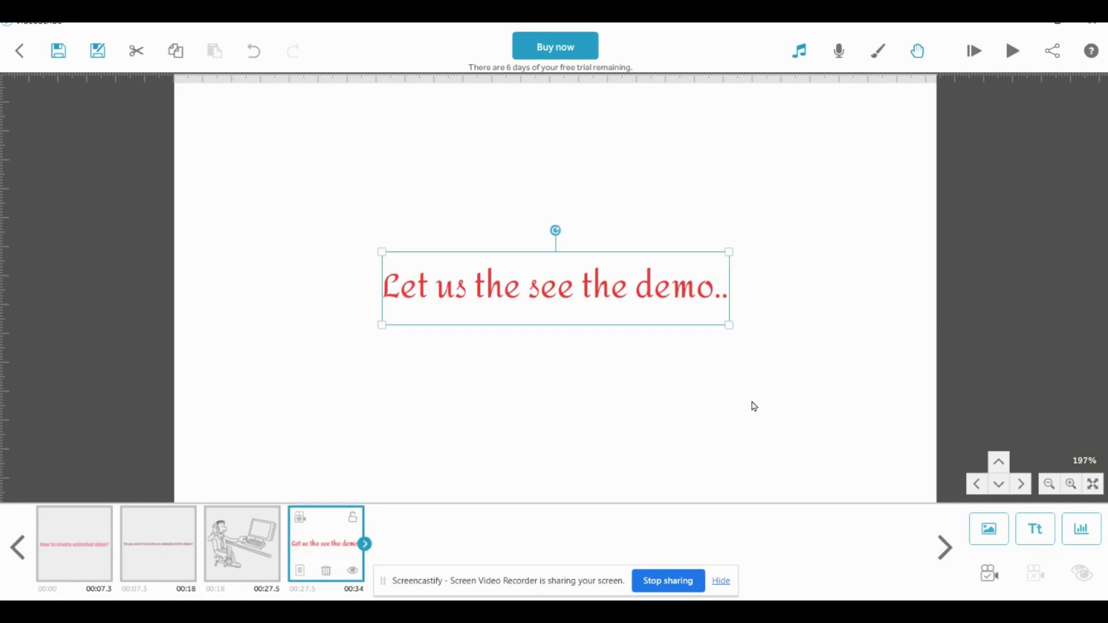
pyautogui.click(774, 381)
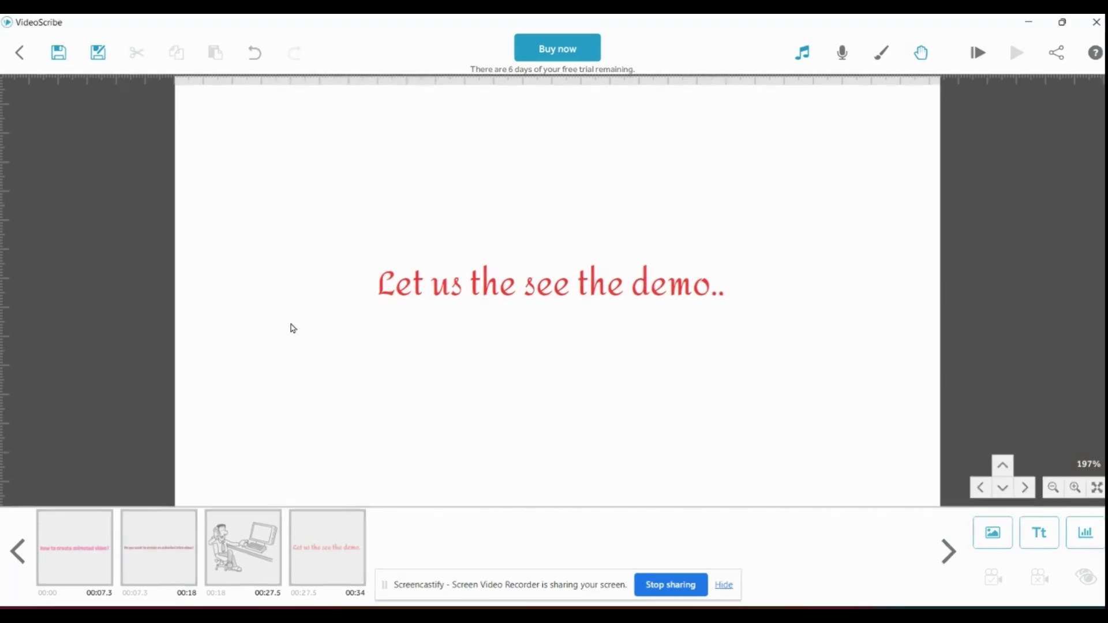
# Step: Preview the scribe from the start and download it as a Quicktime MOV video at 640 (Normal) size and frame rate 15
pyautogui.click(976, 54)
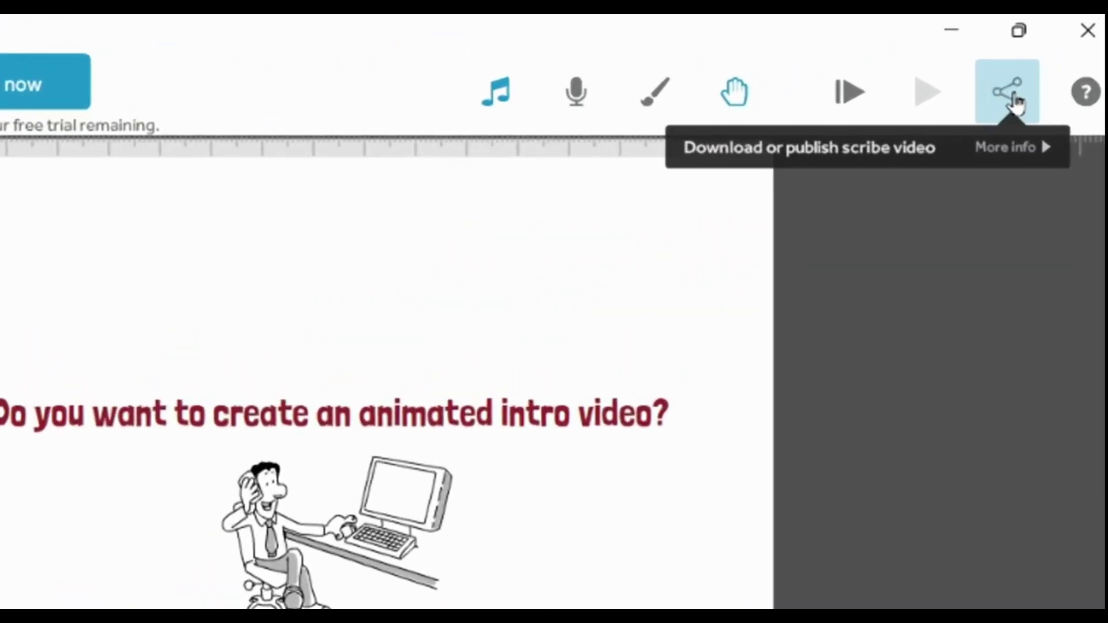
pyautogui.click(1015, 96)
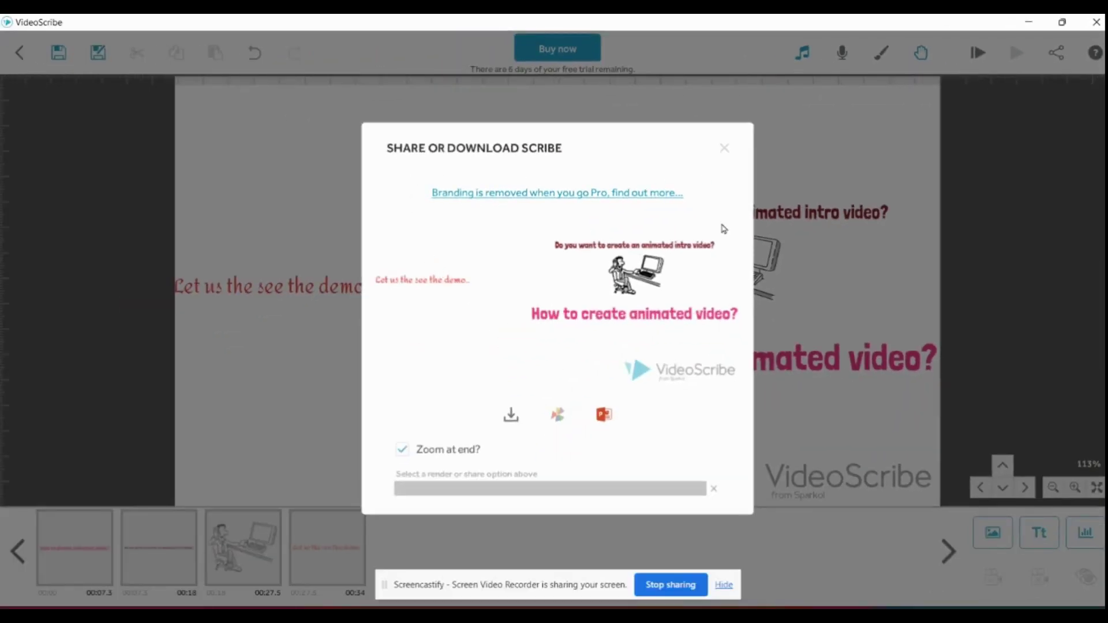
pyautogui.click(511, 417)
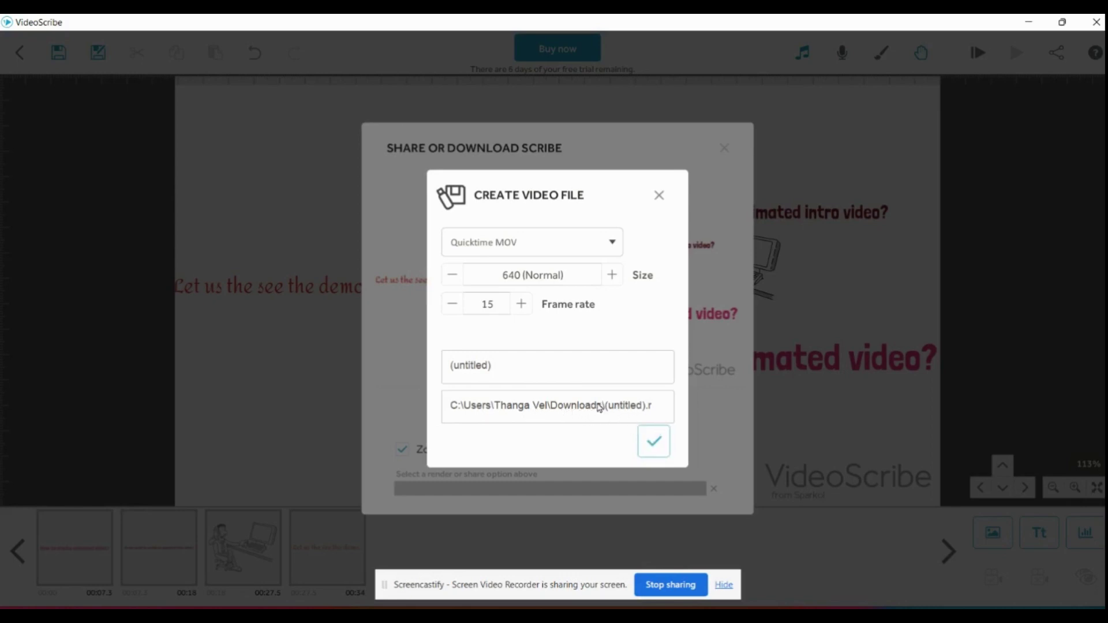
pyautogui.click(653, 443)
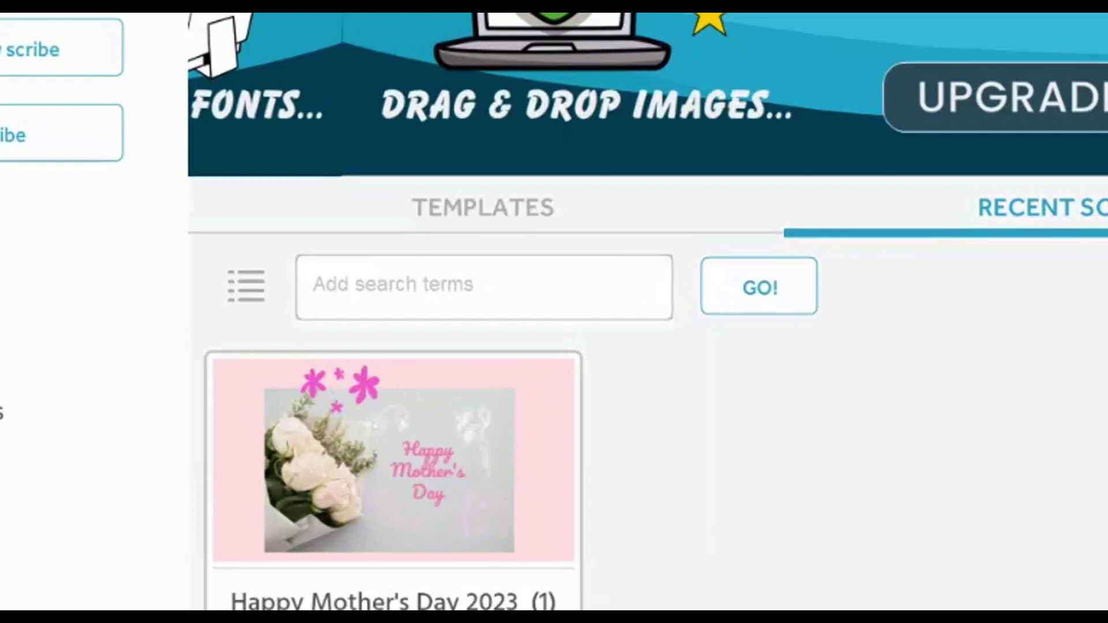
# Step: Open the Happy Mother's Day 2023 template and dismiss its welcome guide
pyautogui.click(509, 215)
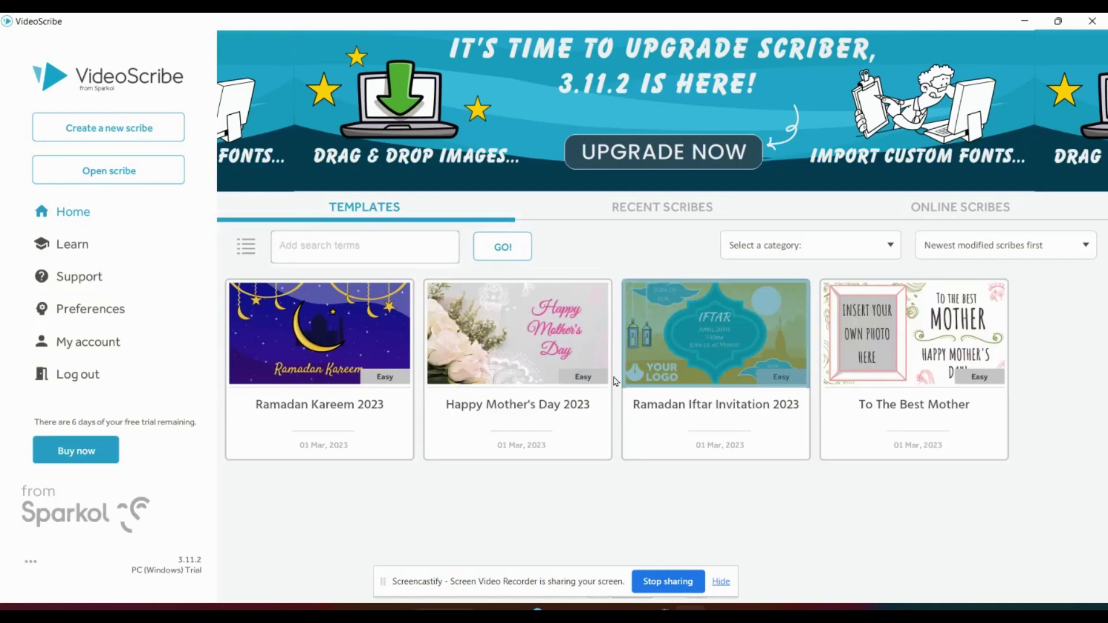
pyautogui.click(508, 345)
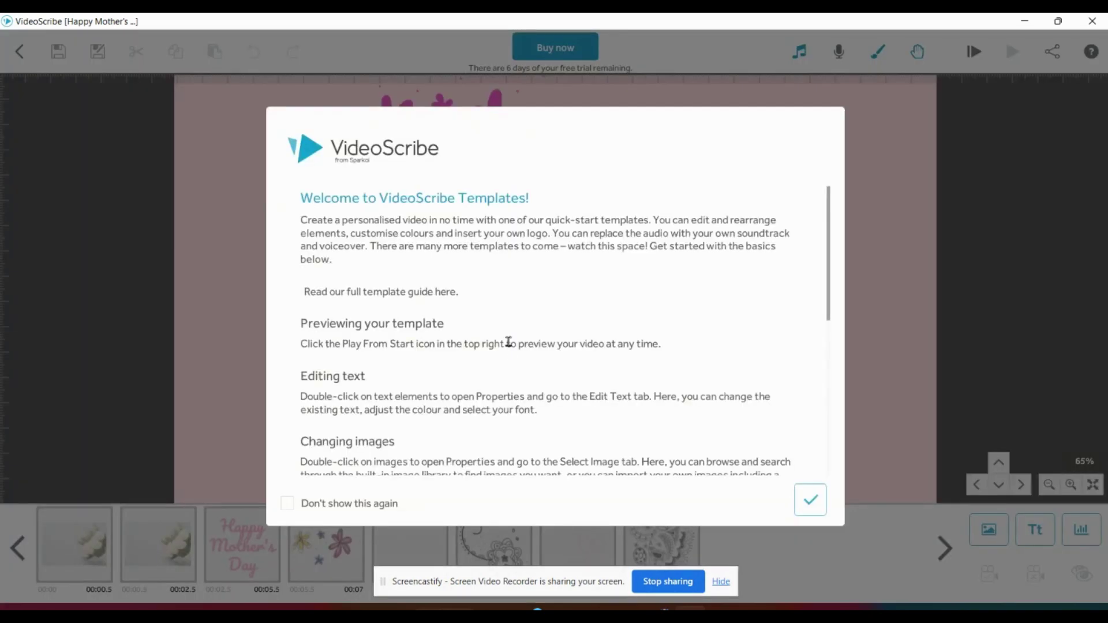
pyautogui.click(813, 498)
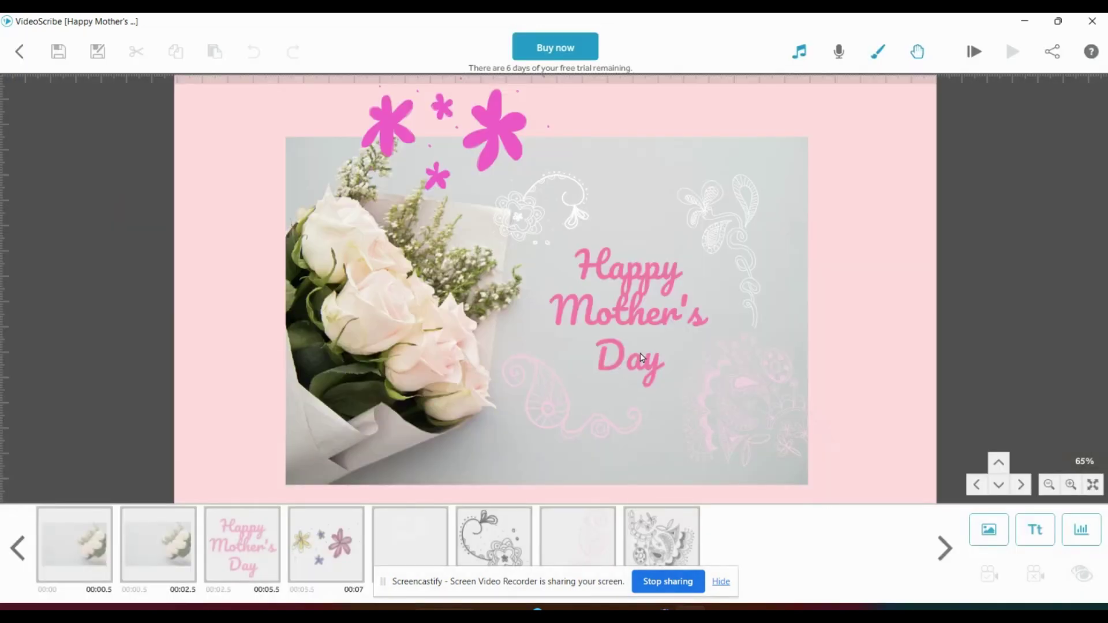
# Step: Set the template's drawing hand to the red crayon and preview the scribe from the "Happy Mother's Day" text element
pyautogui.click(643, 304)
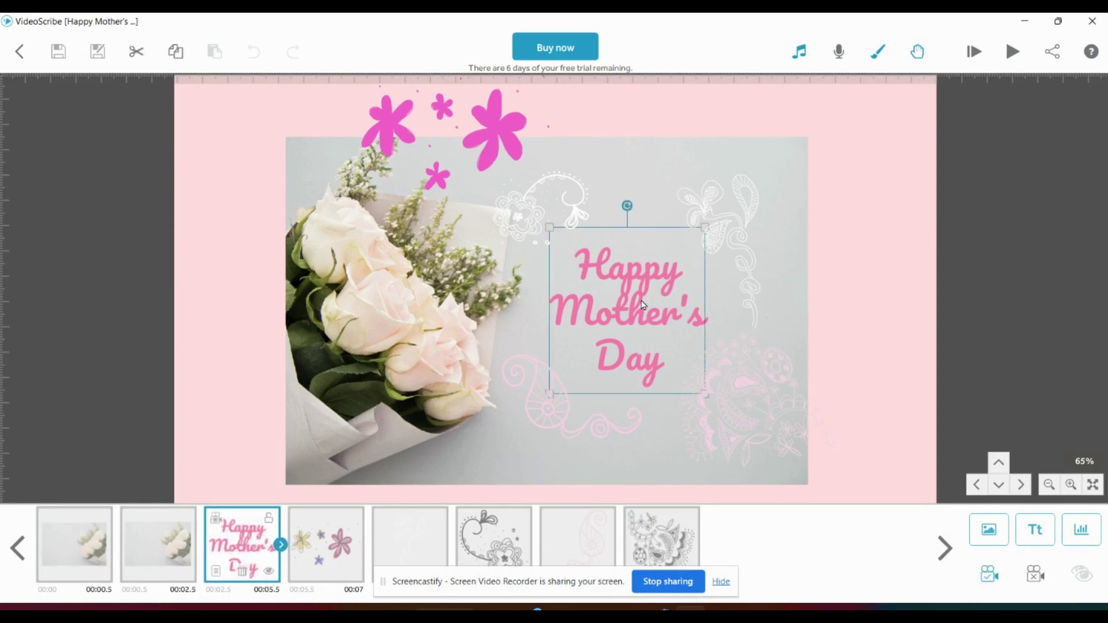
pyautogui.click(917, 56)
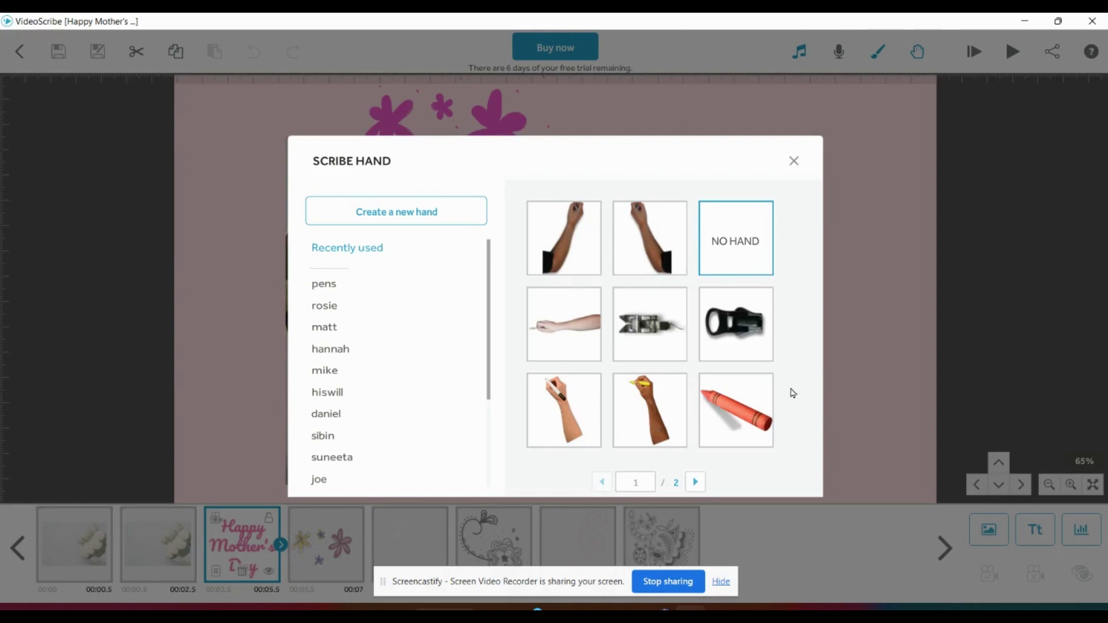
pyautogui.click(732, 414)
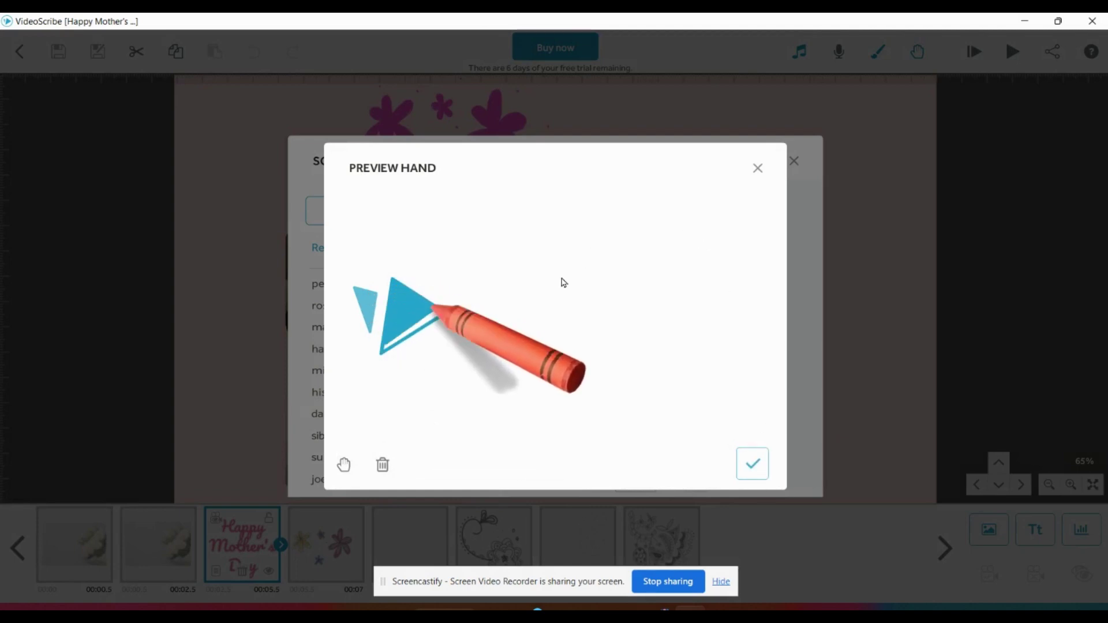
pyautogui.click(752, 465)
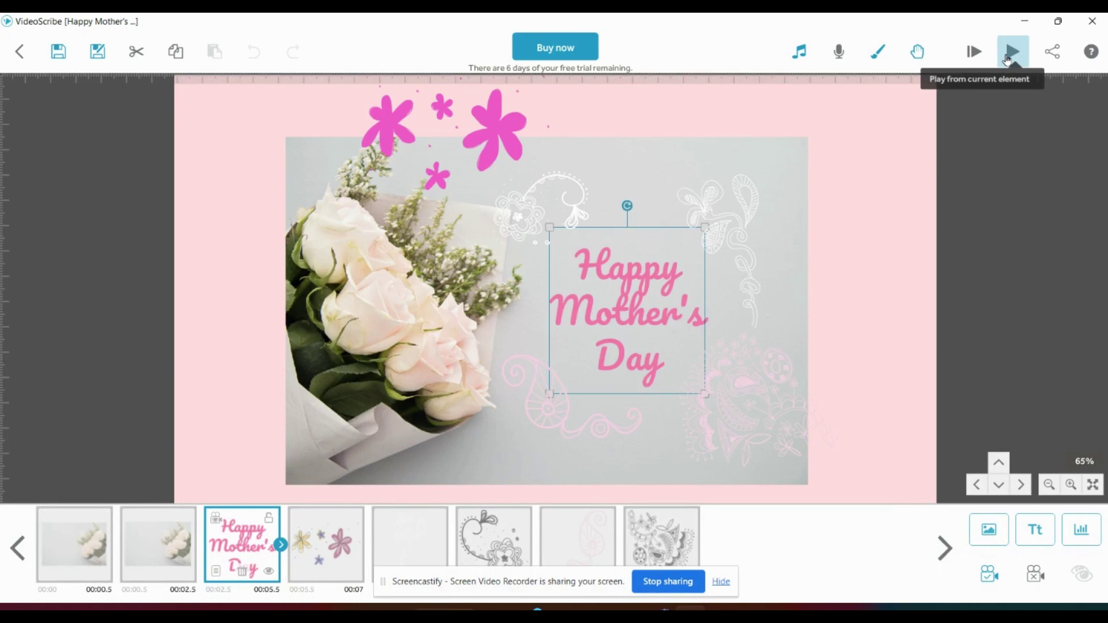
pyautogui.click(1006, 57)
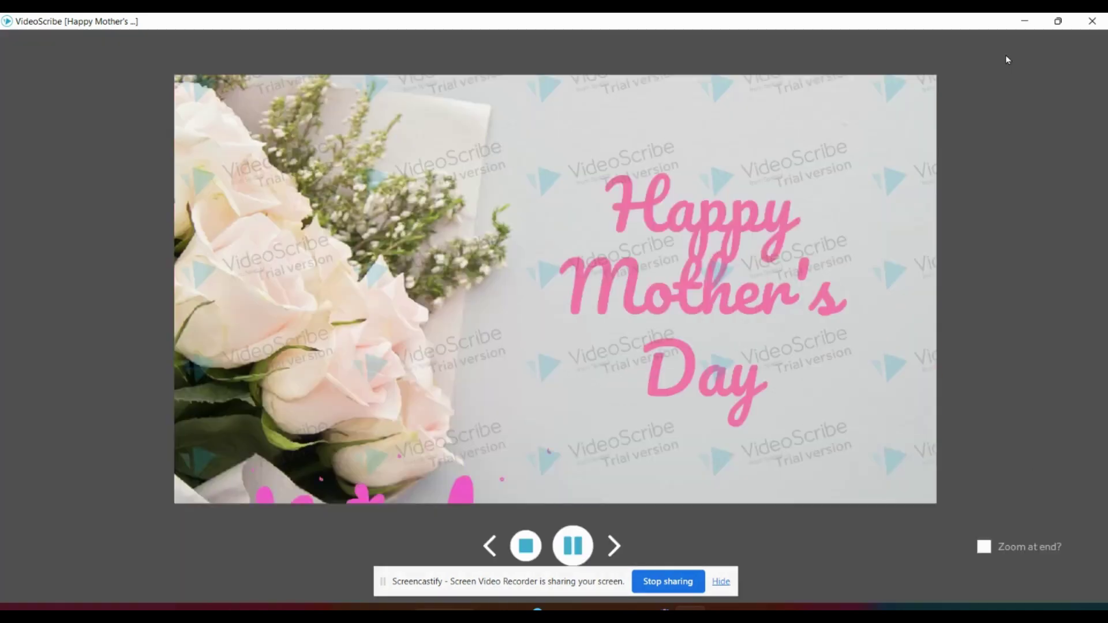